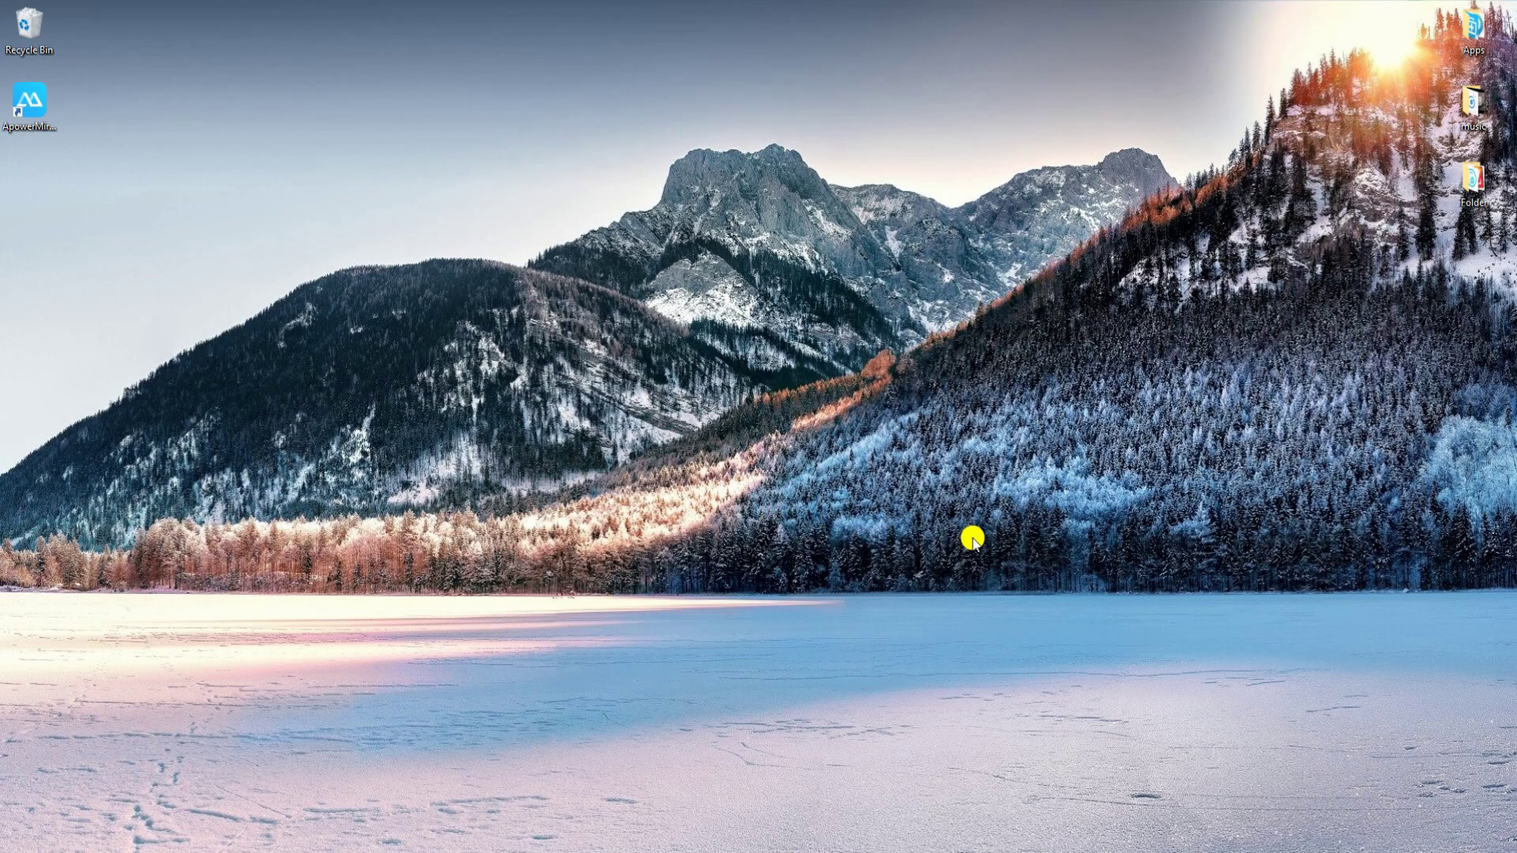
Launch ApowerMirror and connect the Android phone over USB so its screen mirrors.
click(17, 110)
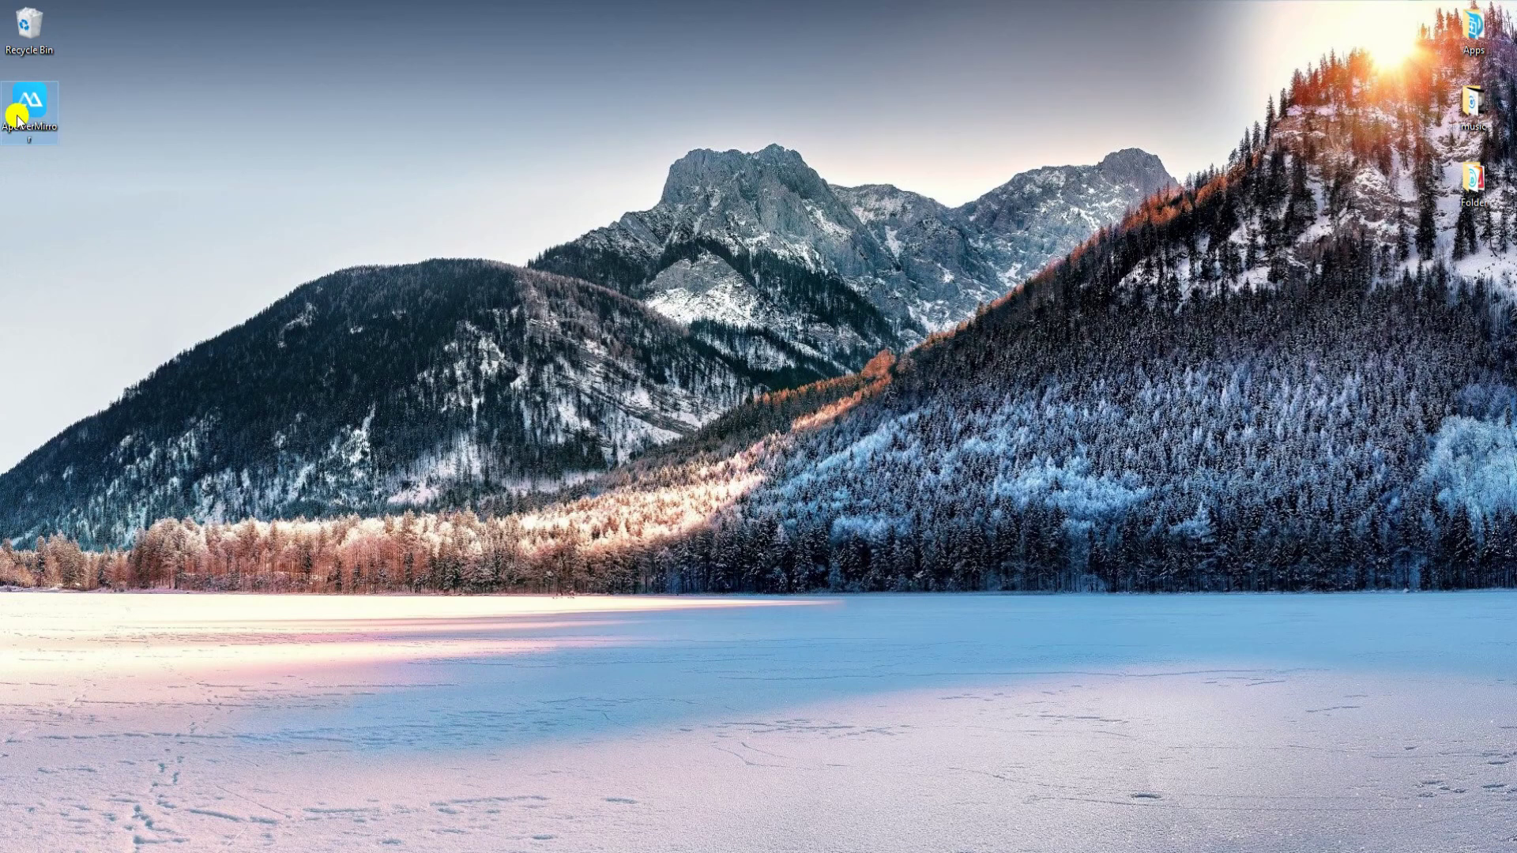
double_click(18, 117)
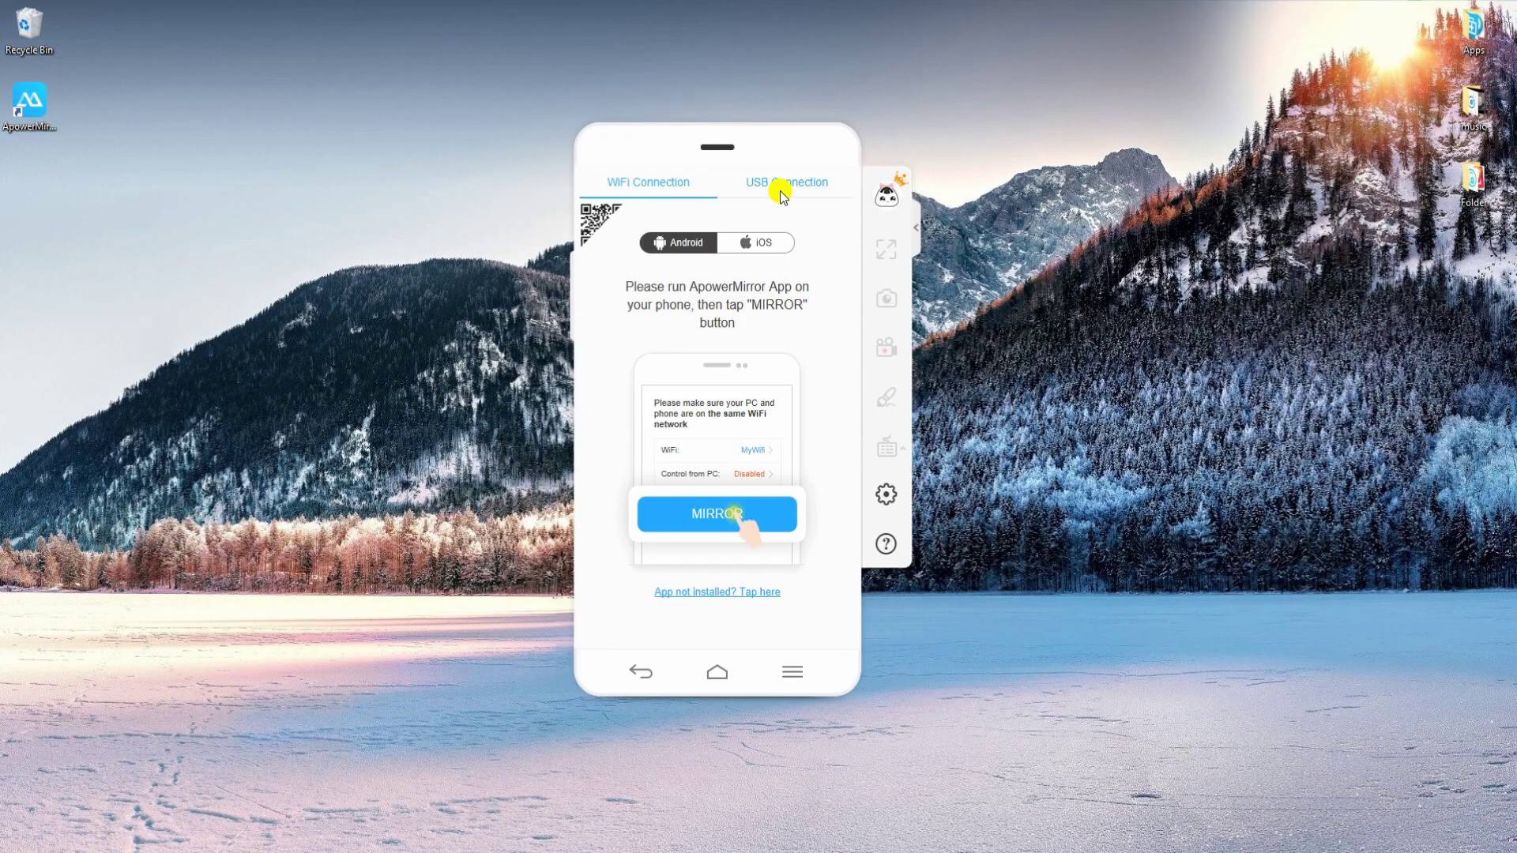
click(780, 191)
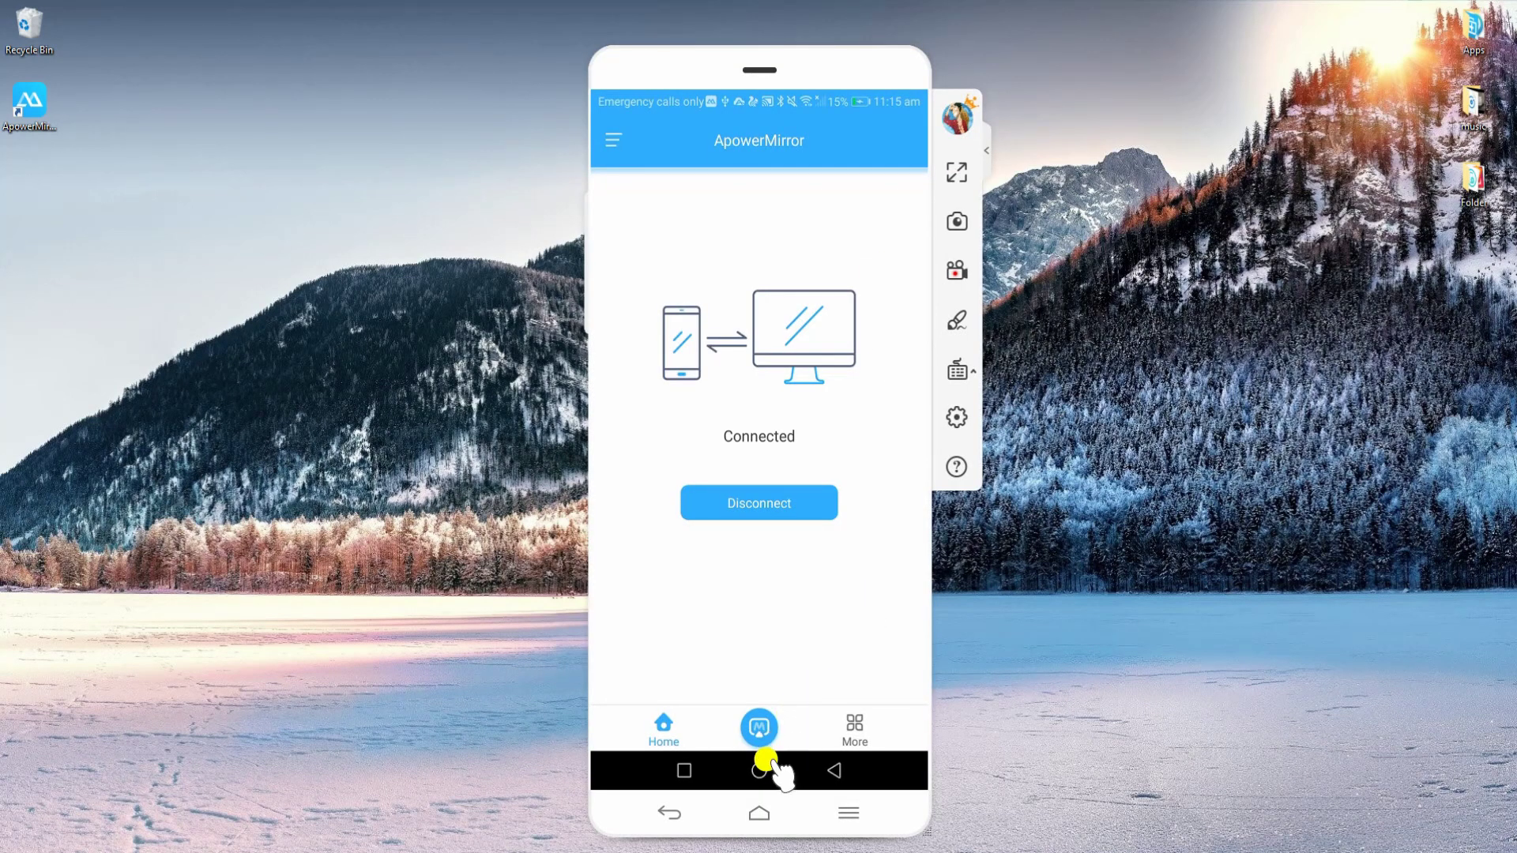
Bring the phone to its app-grid home page, viewing it briefly in full screen.
click(758, 770)
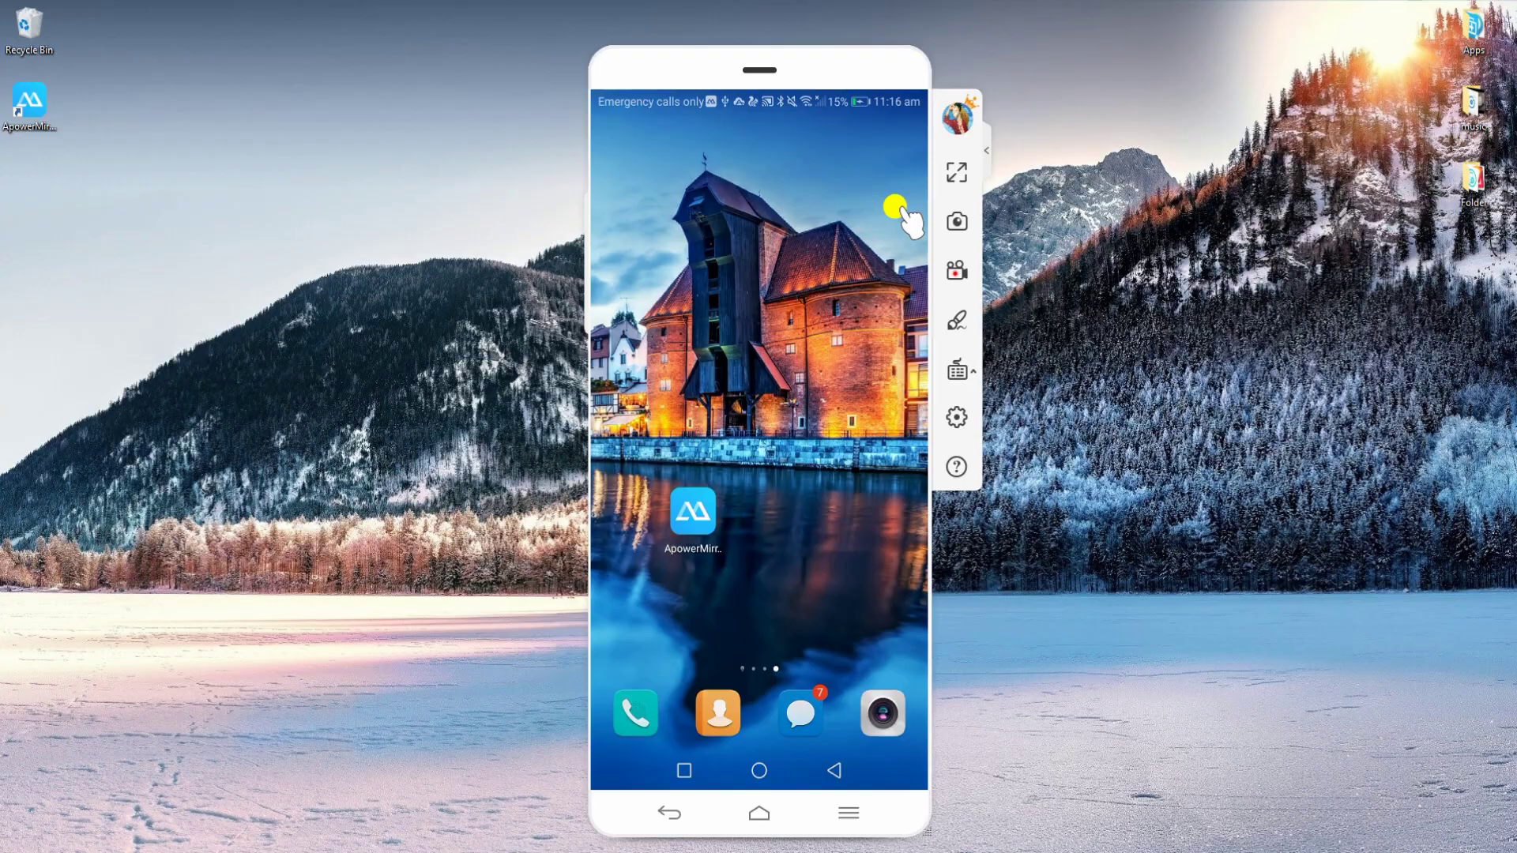
click(957, 171)
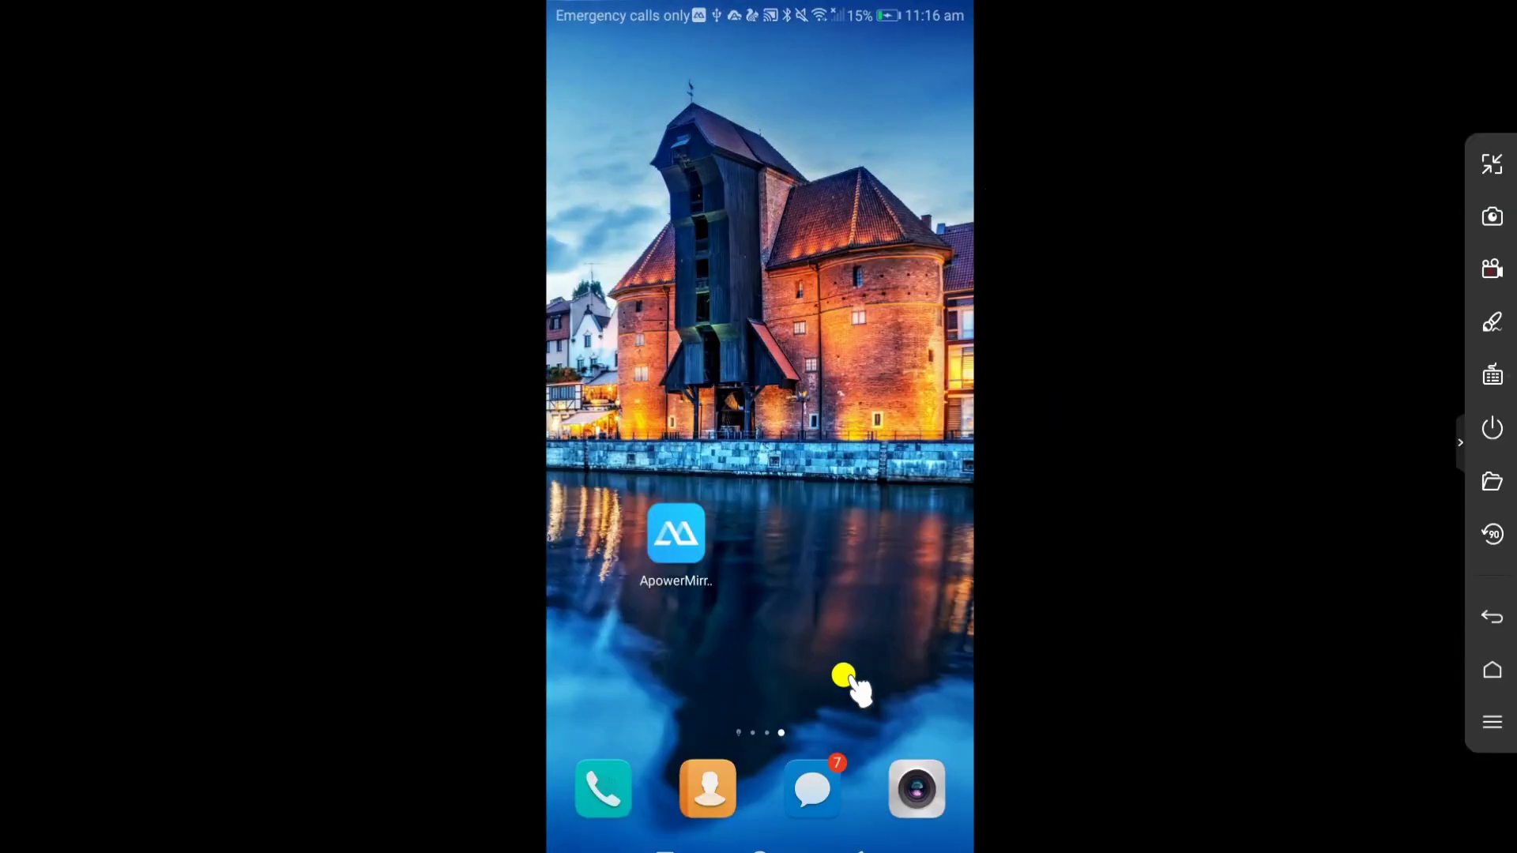
drag(618, 637, 1024, 673)
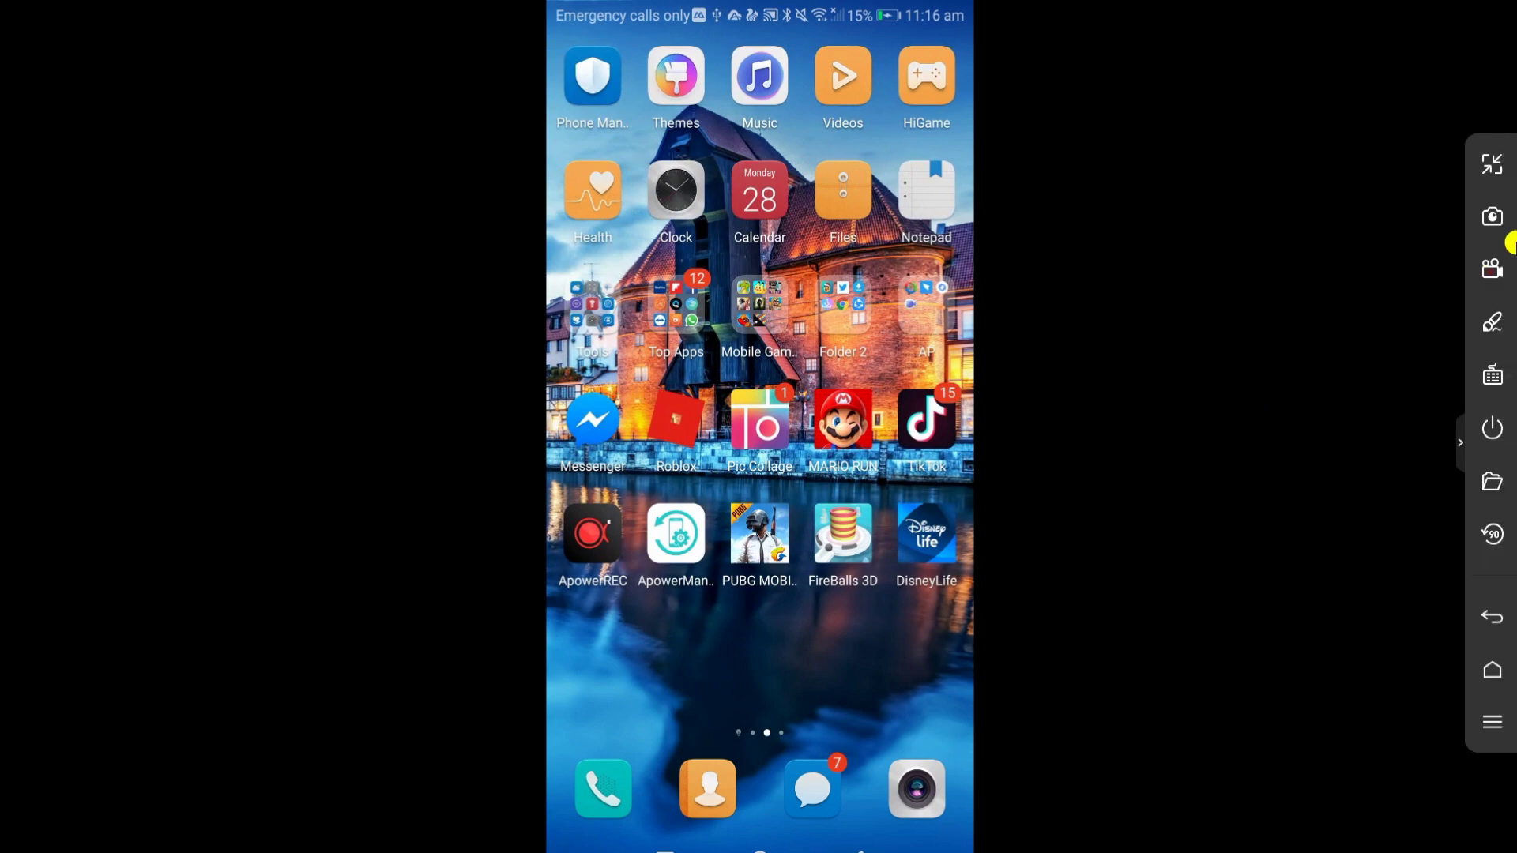
click(1492, 164)
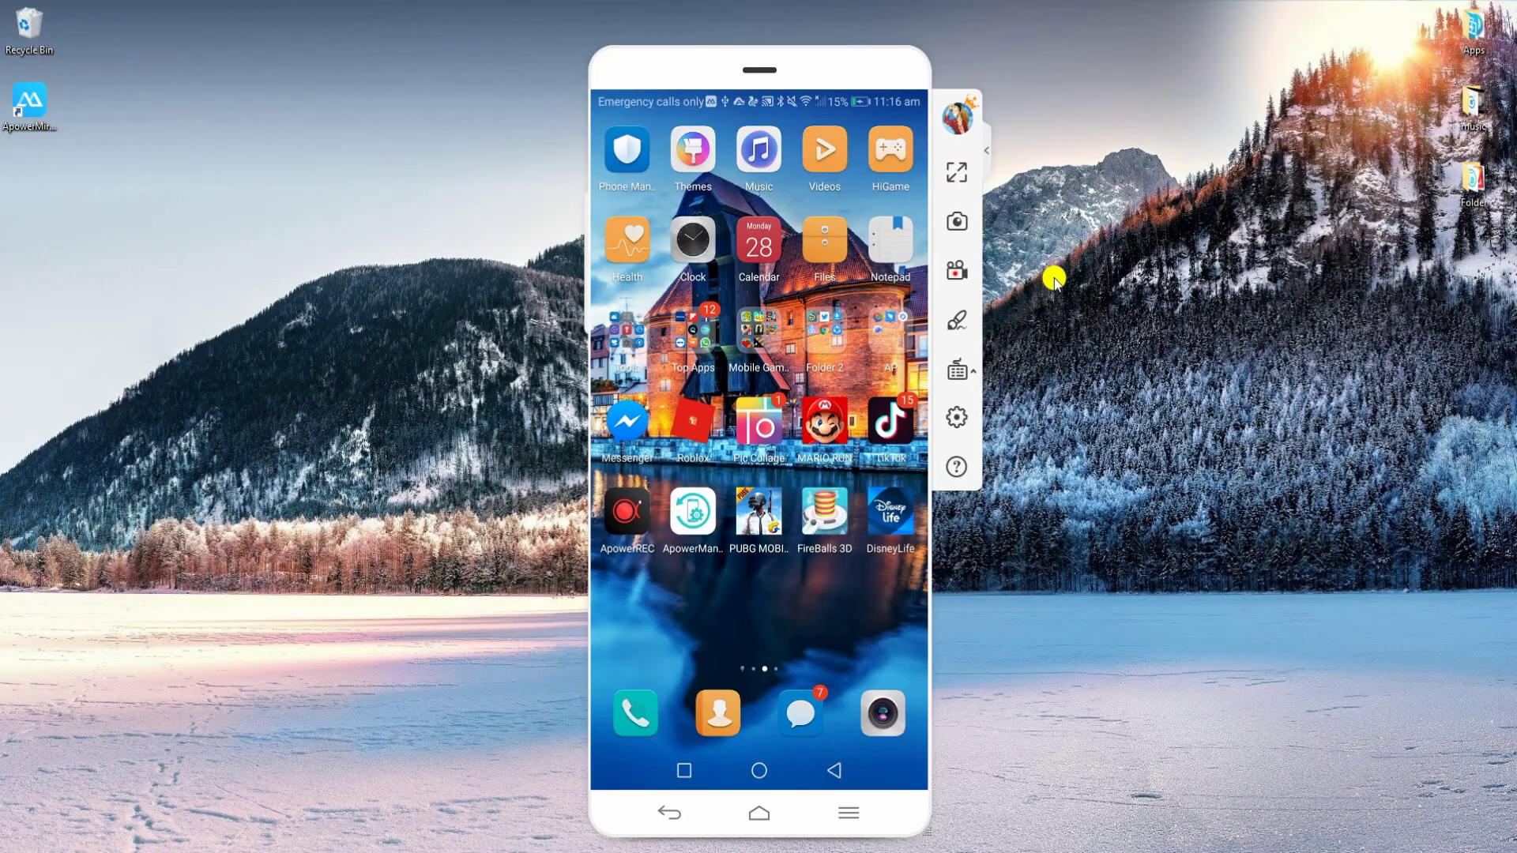
Take a phone screenshot and view the saved 20190128_111629 image from its folder.
click(956, 221)
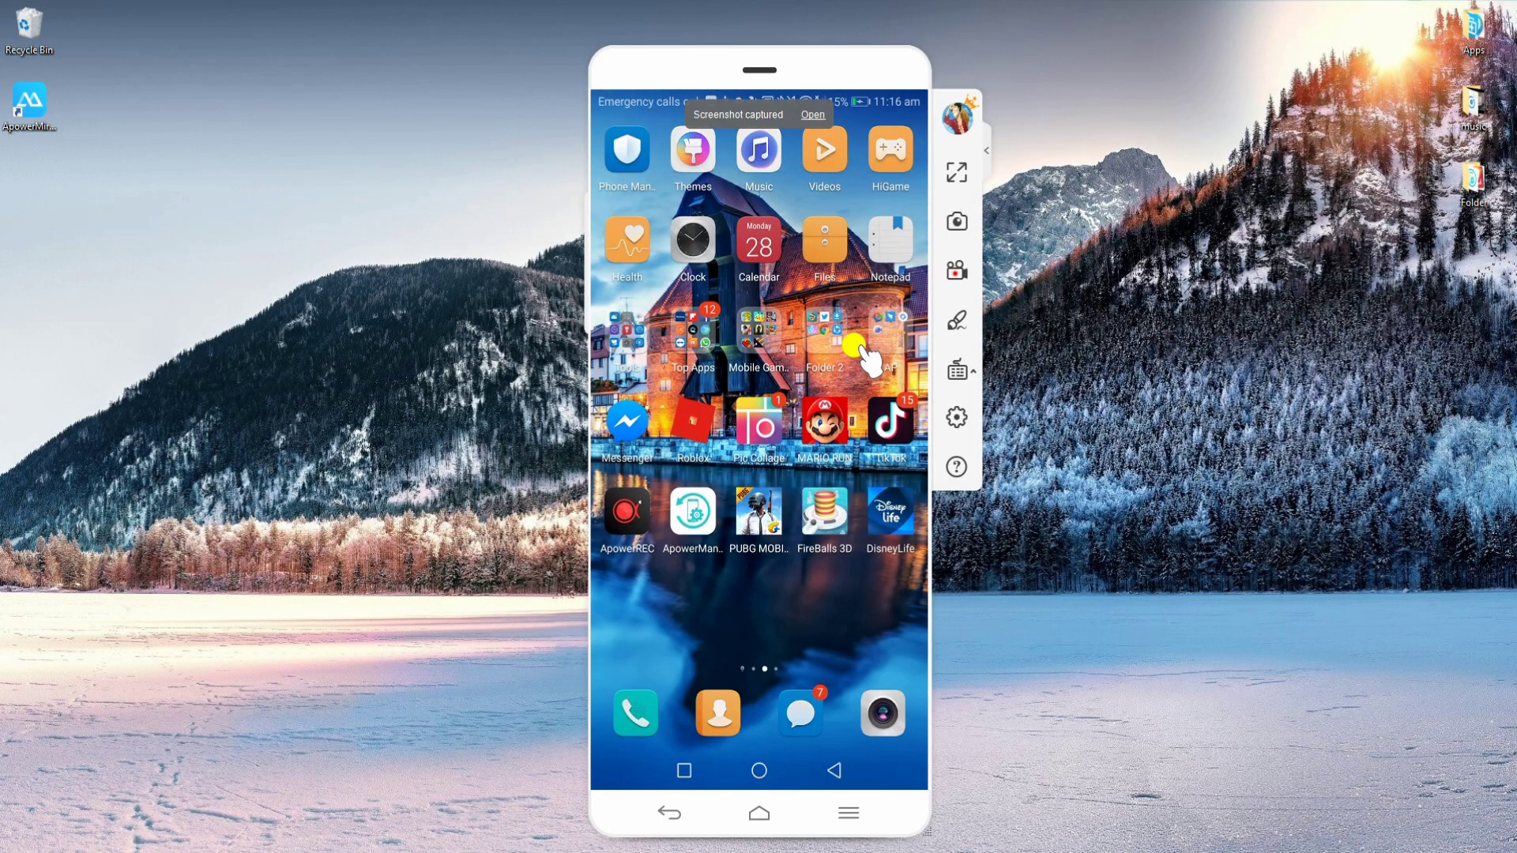
click(813, 115)
double_click(850, 237)
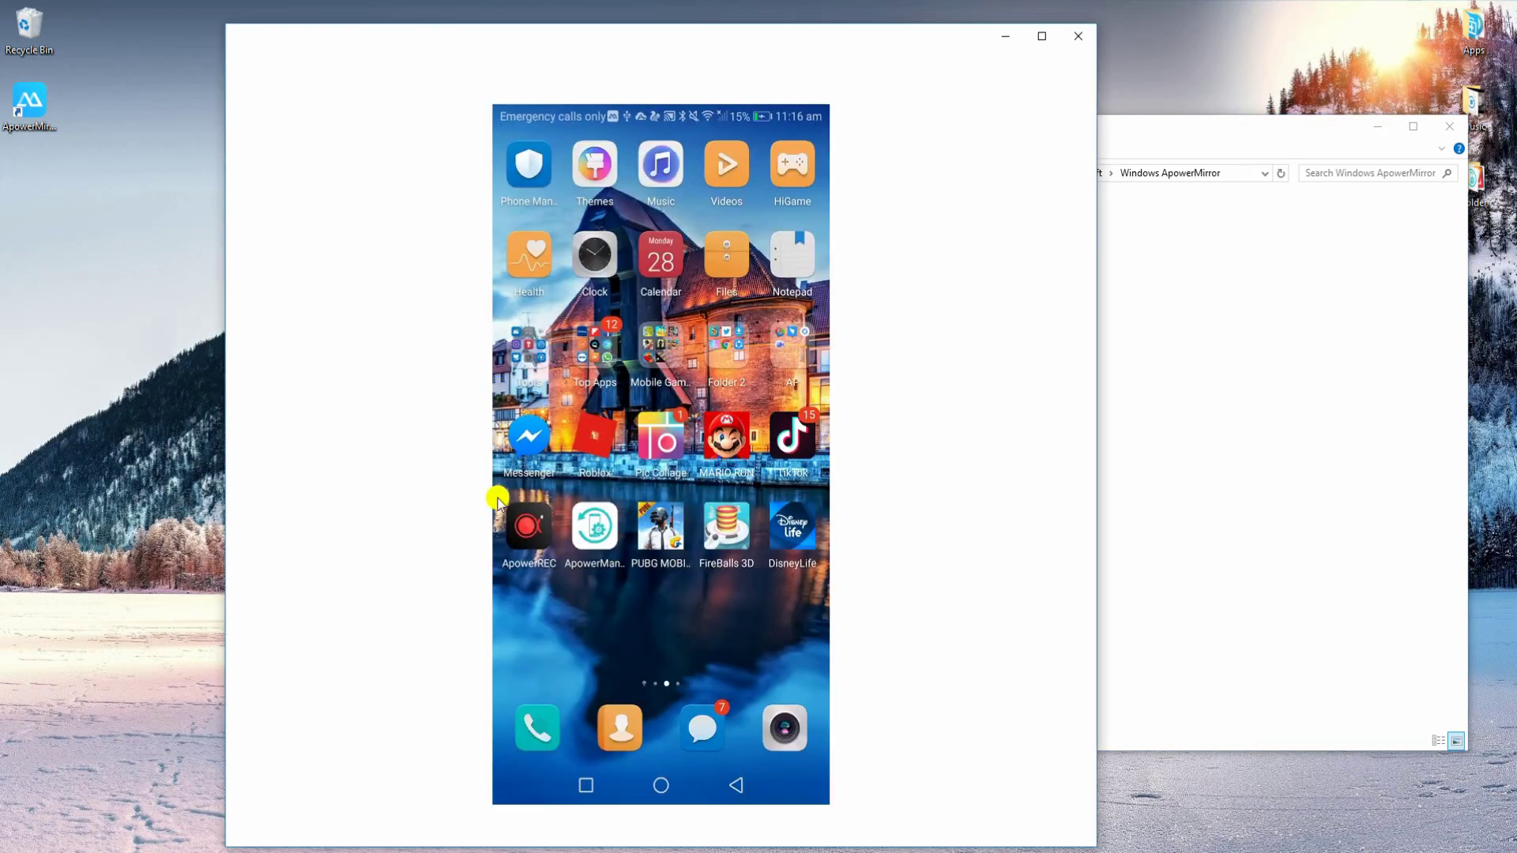
click(1078, 35)
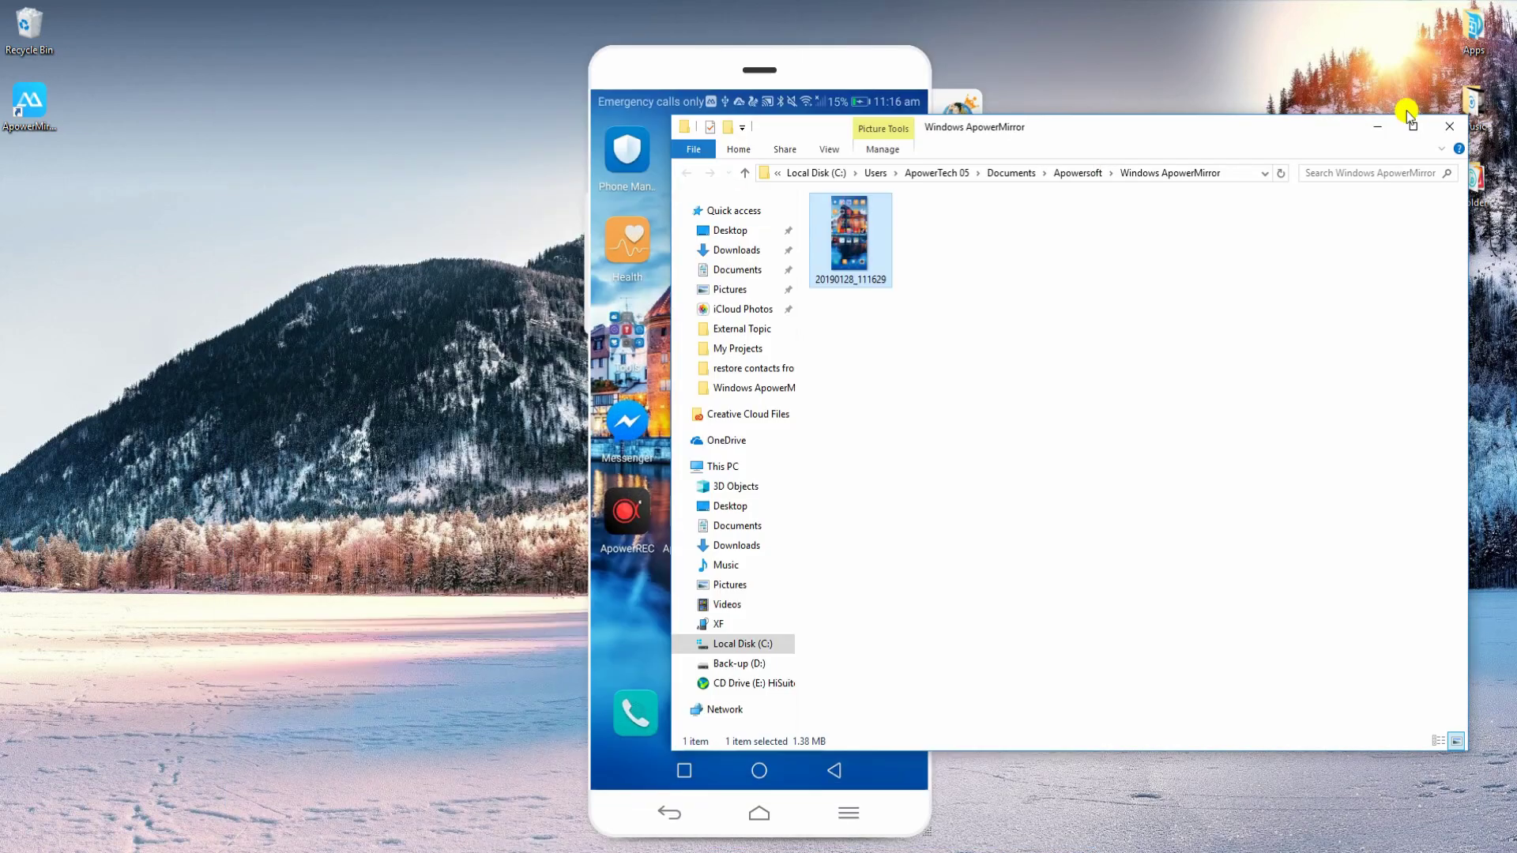
click(1457, 126)
Record the phone screen while browsing the desert and city photos in Gallery's Magazine unlock album.
click(953, 273)
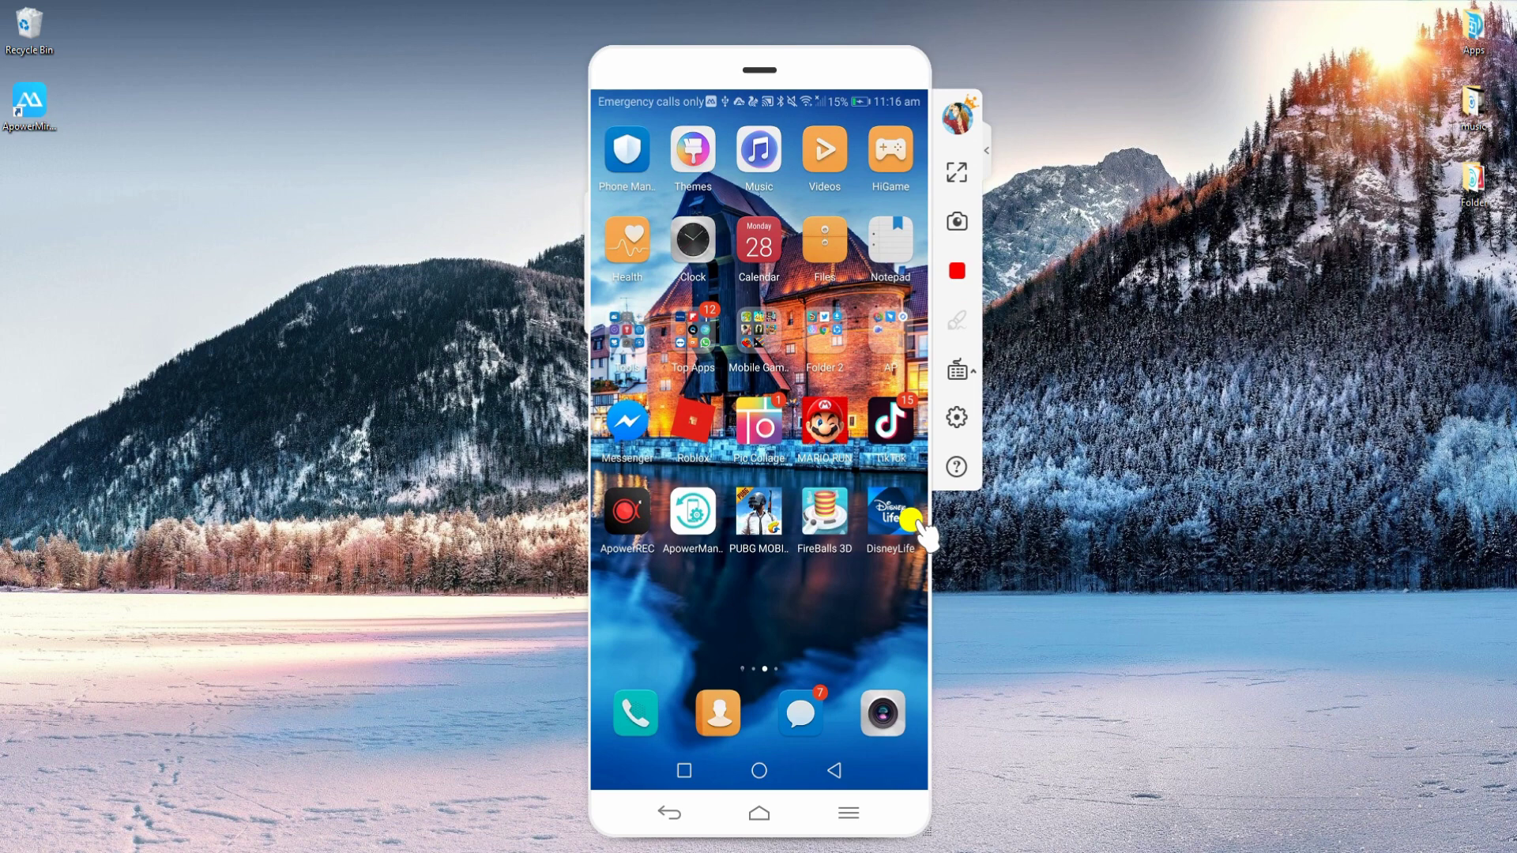
drag(659, 606, 940, 606)
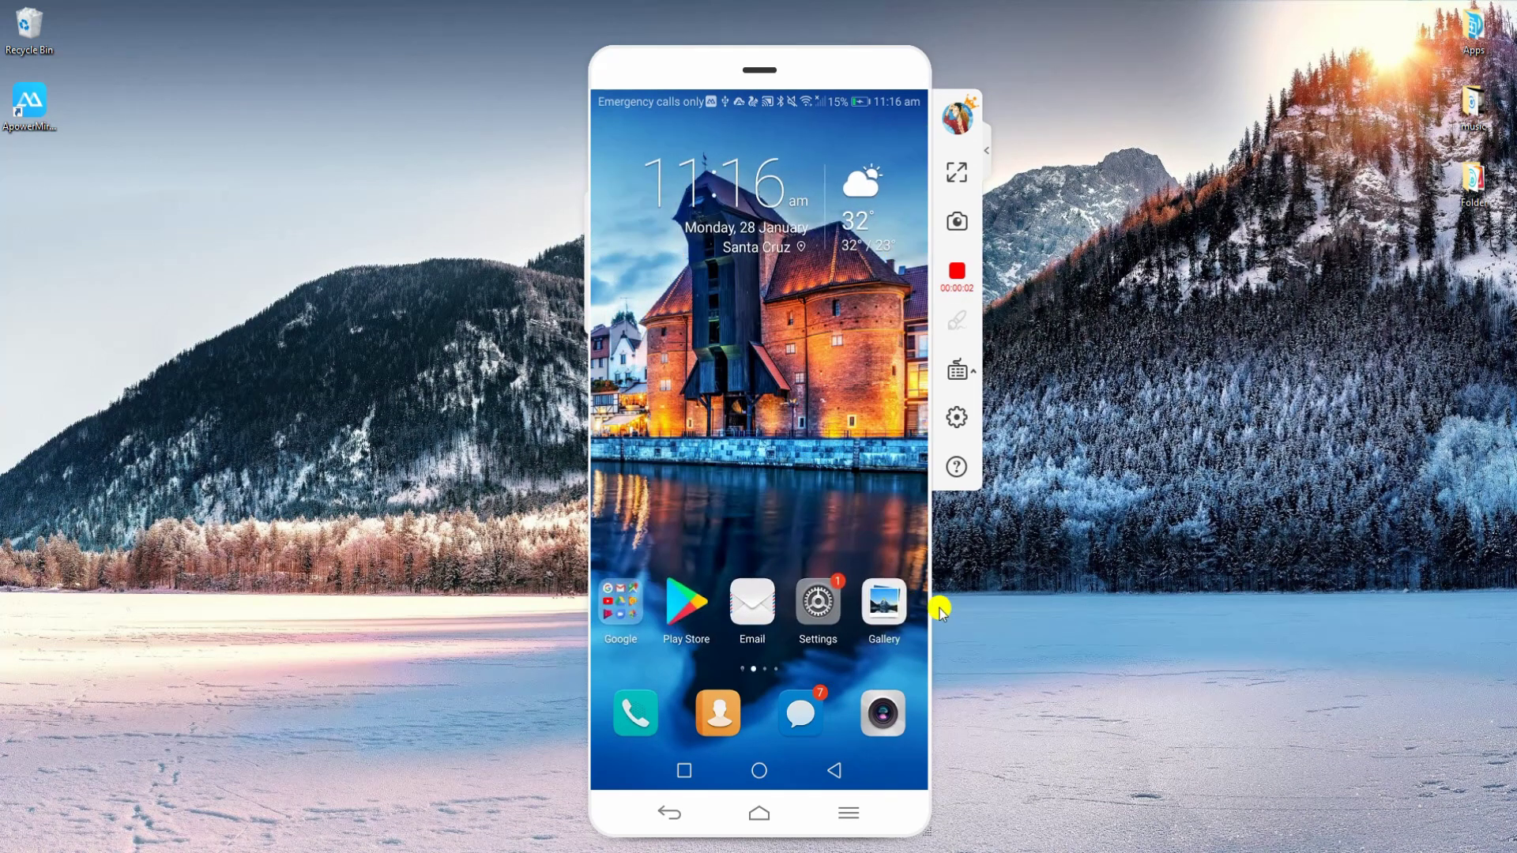
click(885, 608)
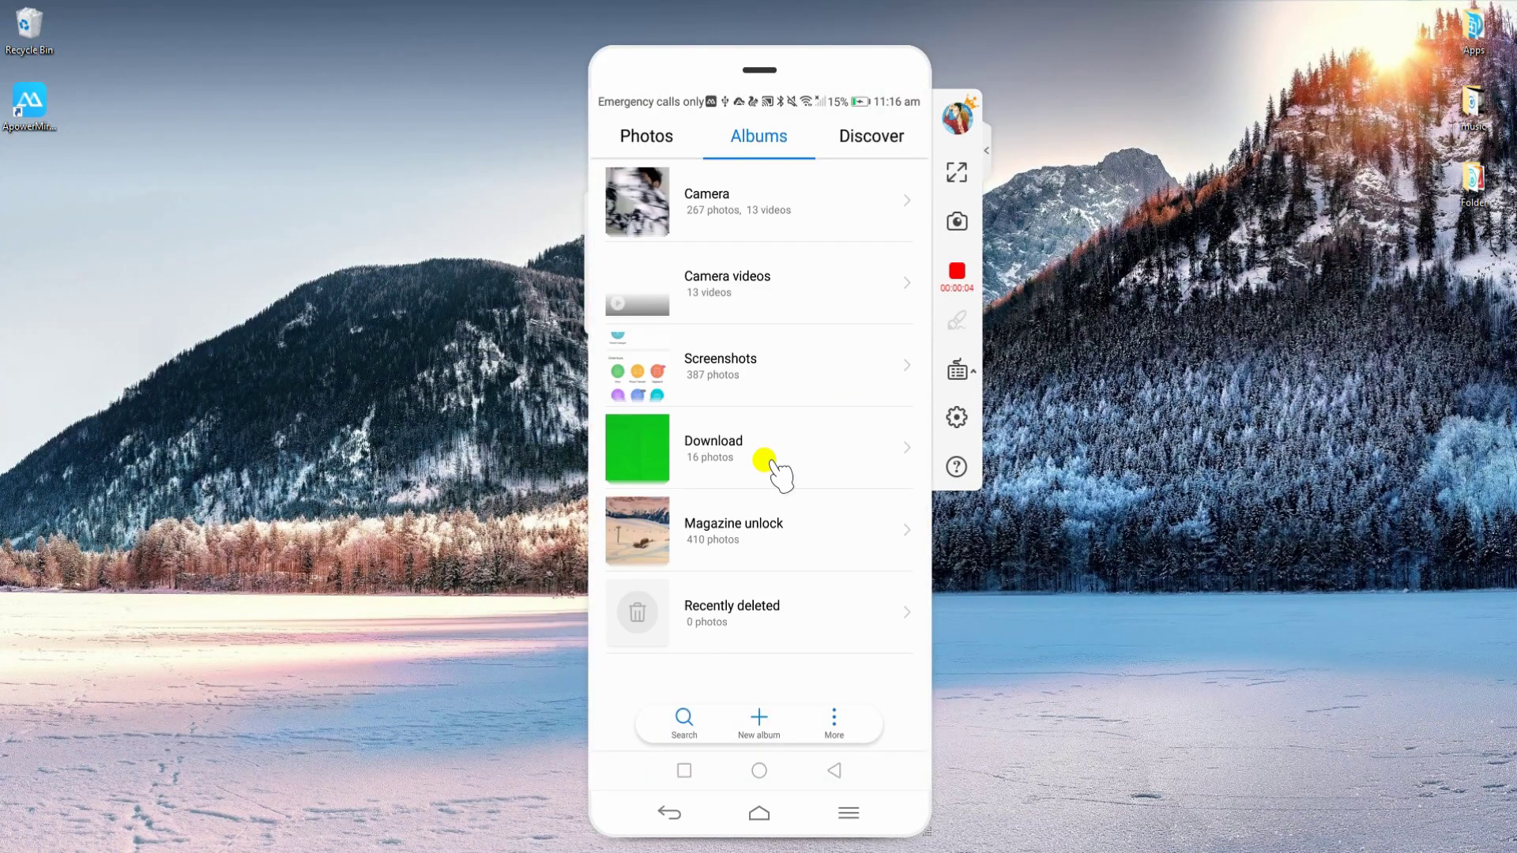
click(772, 530)
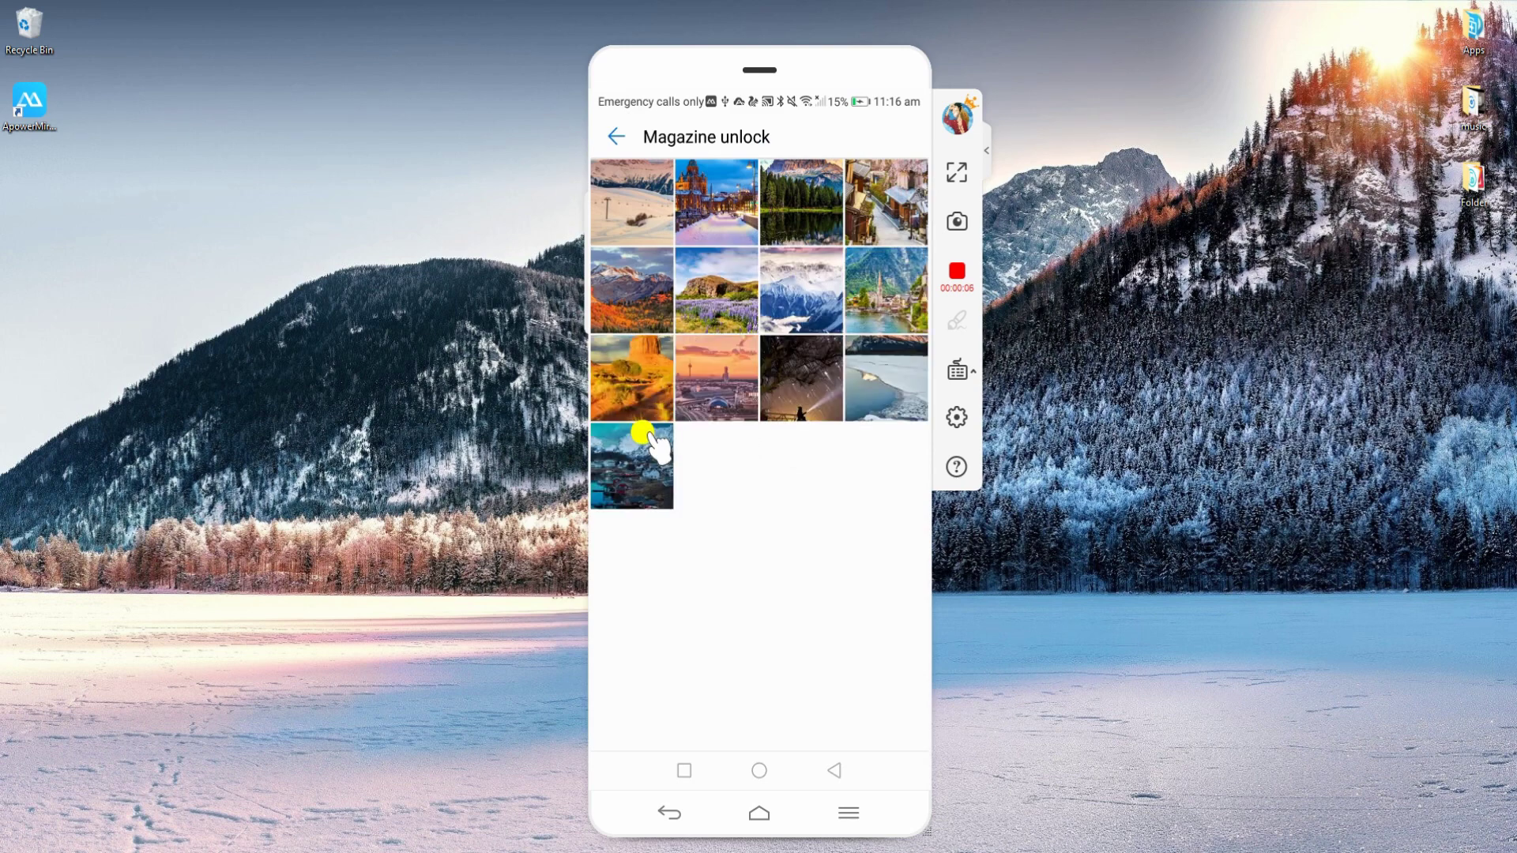
click(886, 466)
drag(700, 478, 576, 474)
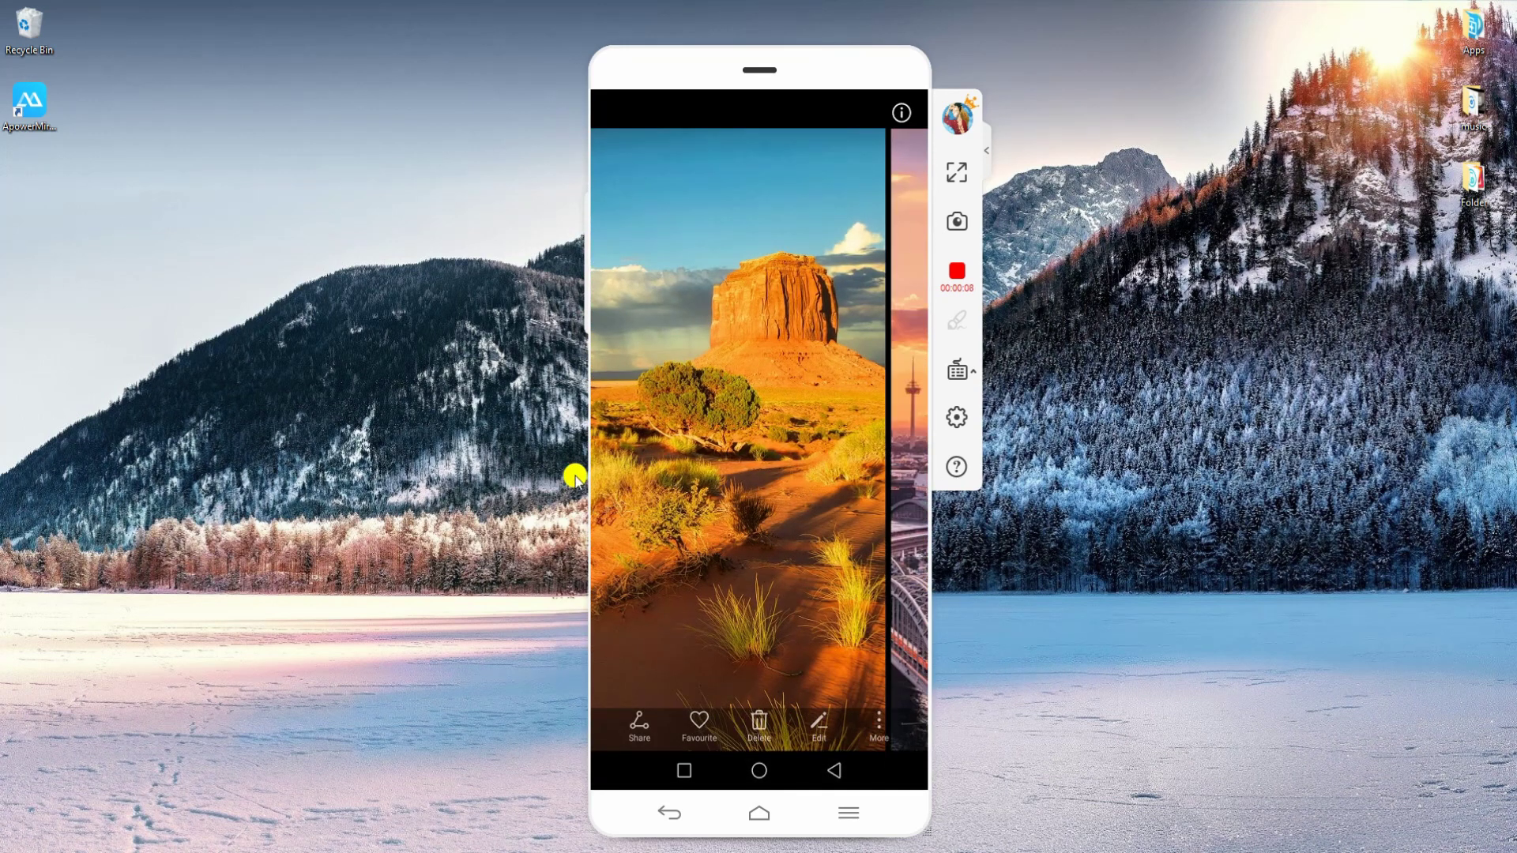
drag(722, 517, 515, 521)
Stop recording and play back the saved 20190128_111636 video from its folder.
click(956, 271)
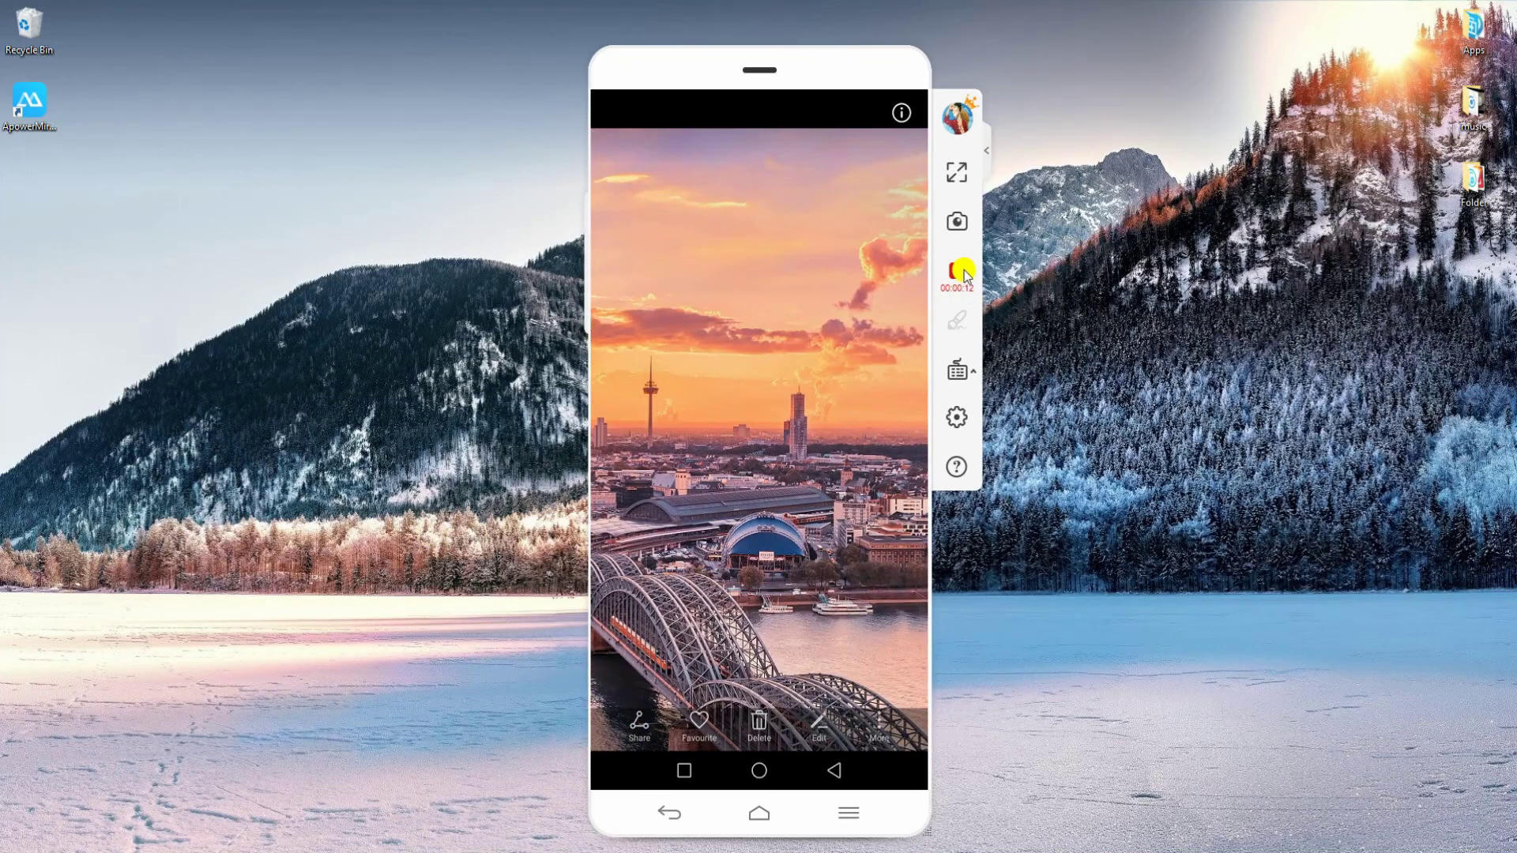
click(823, 440)
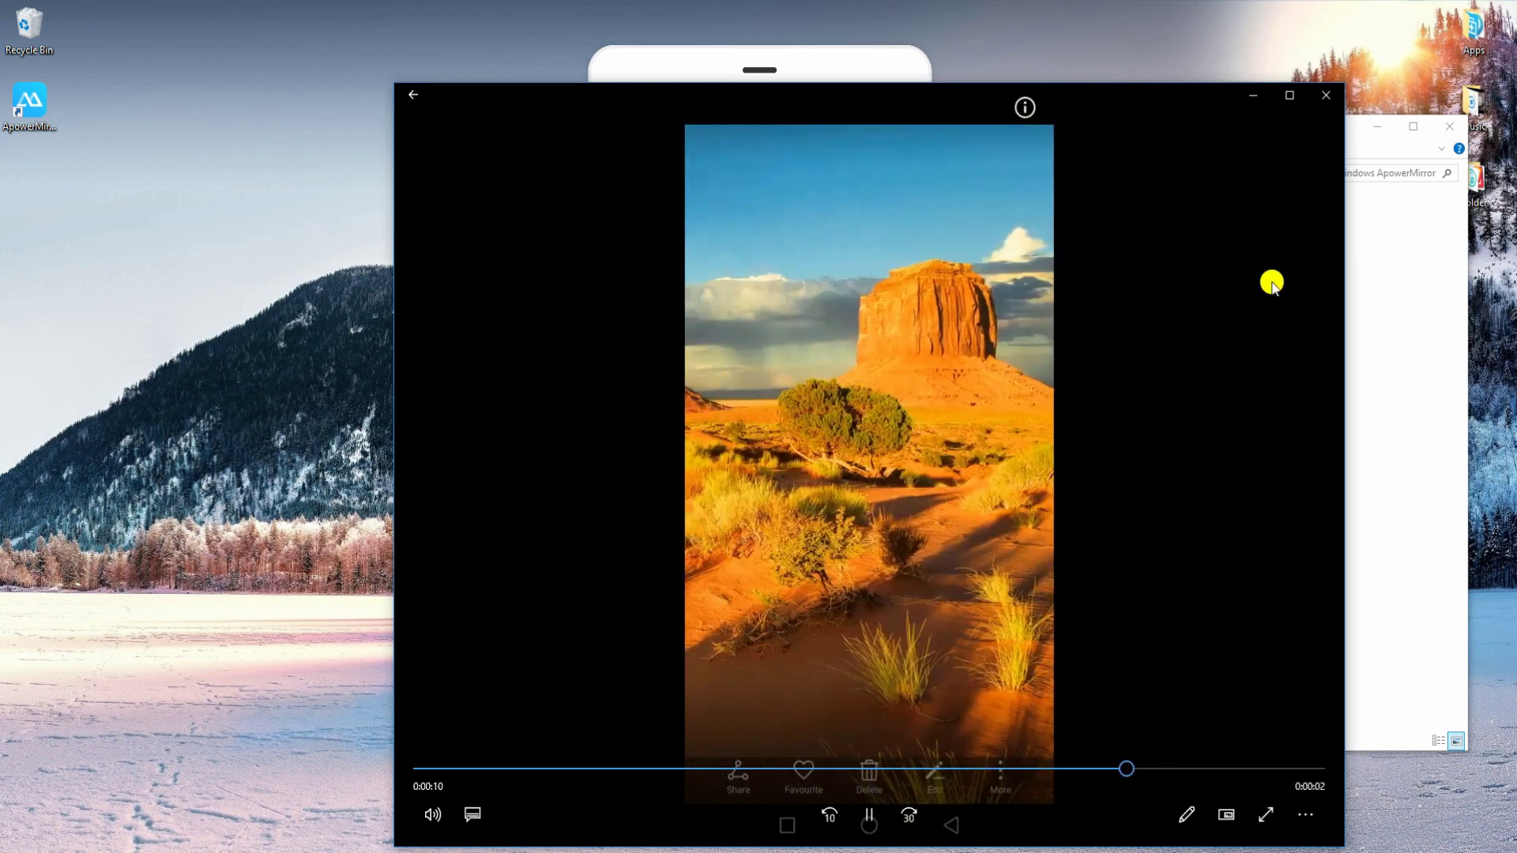
click(1325, 95)
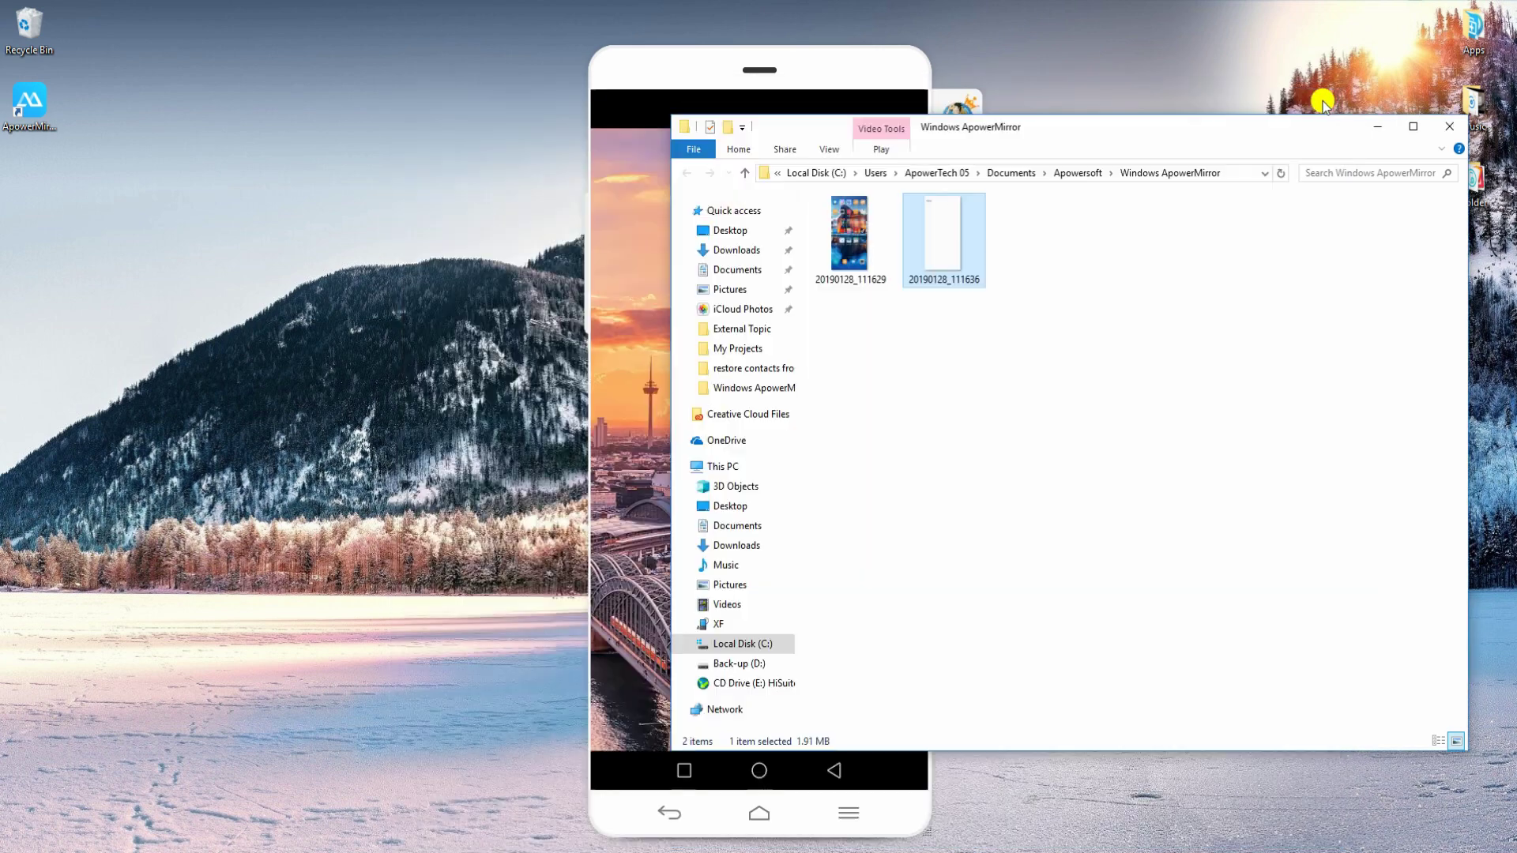
click(1442, 128)
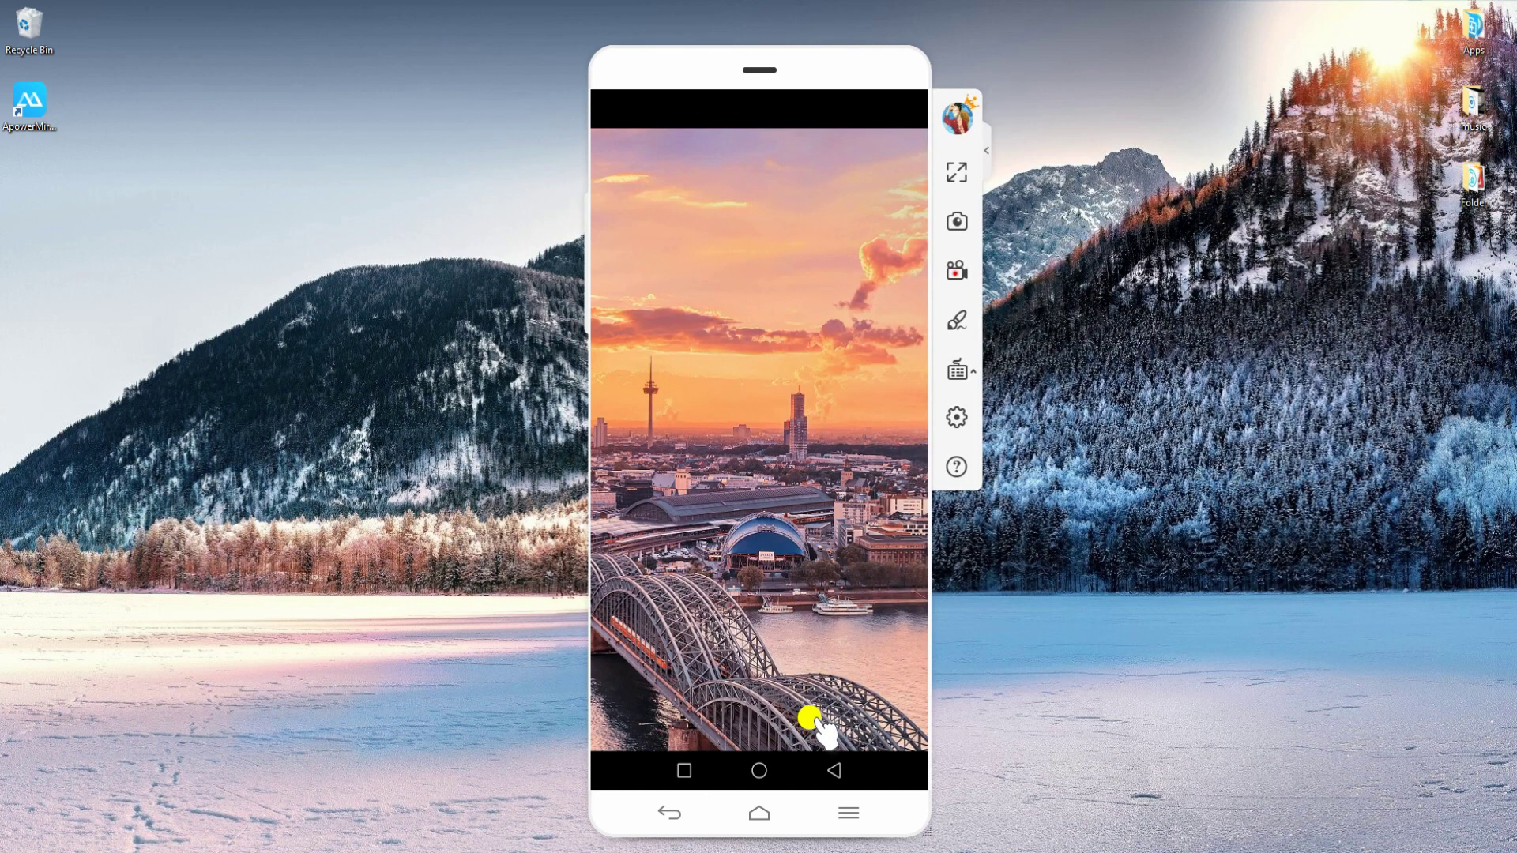
click(960, 324)
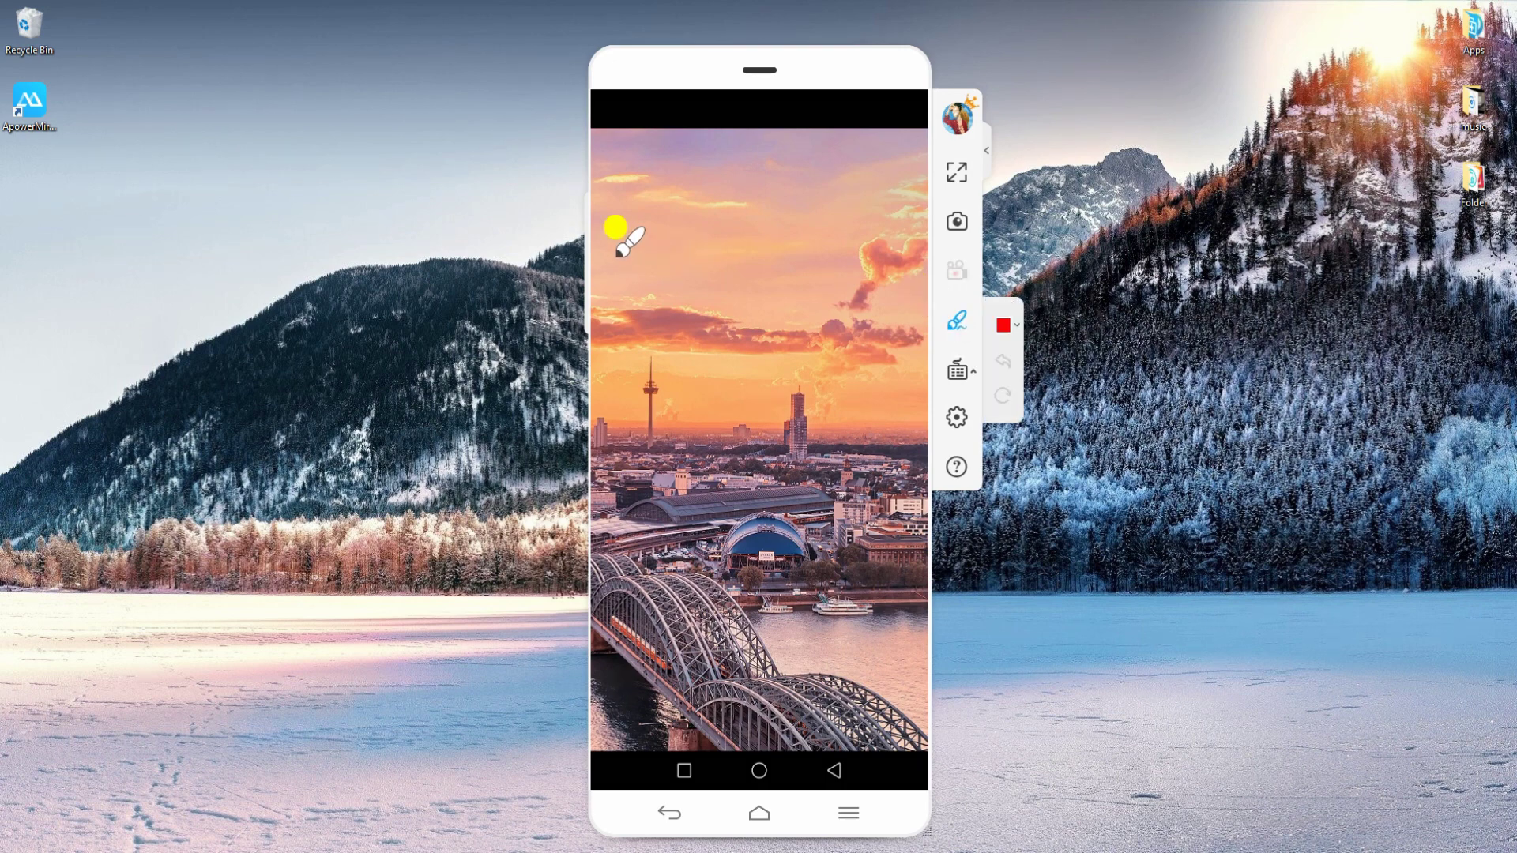
mouse_move(636, 288)
mouse_down()
mouse_move(671, 263)
mouse_move(805, 304)
mouse_move(831, 292)
mouse_up()
drag(720, 472, 737, 488)
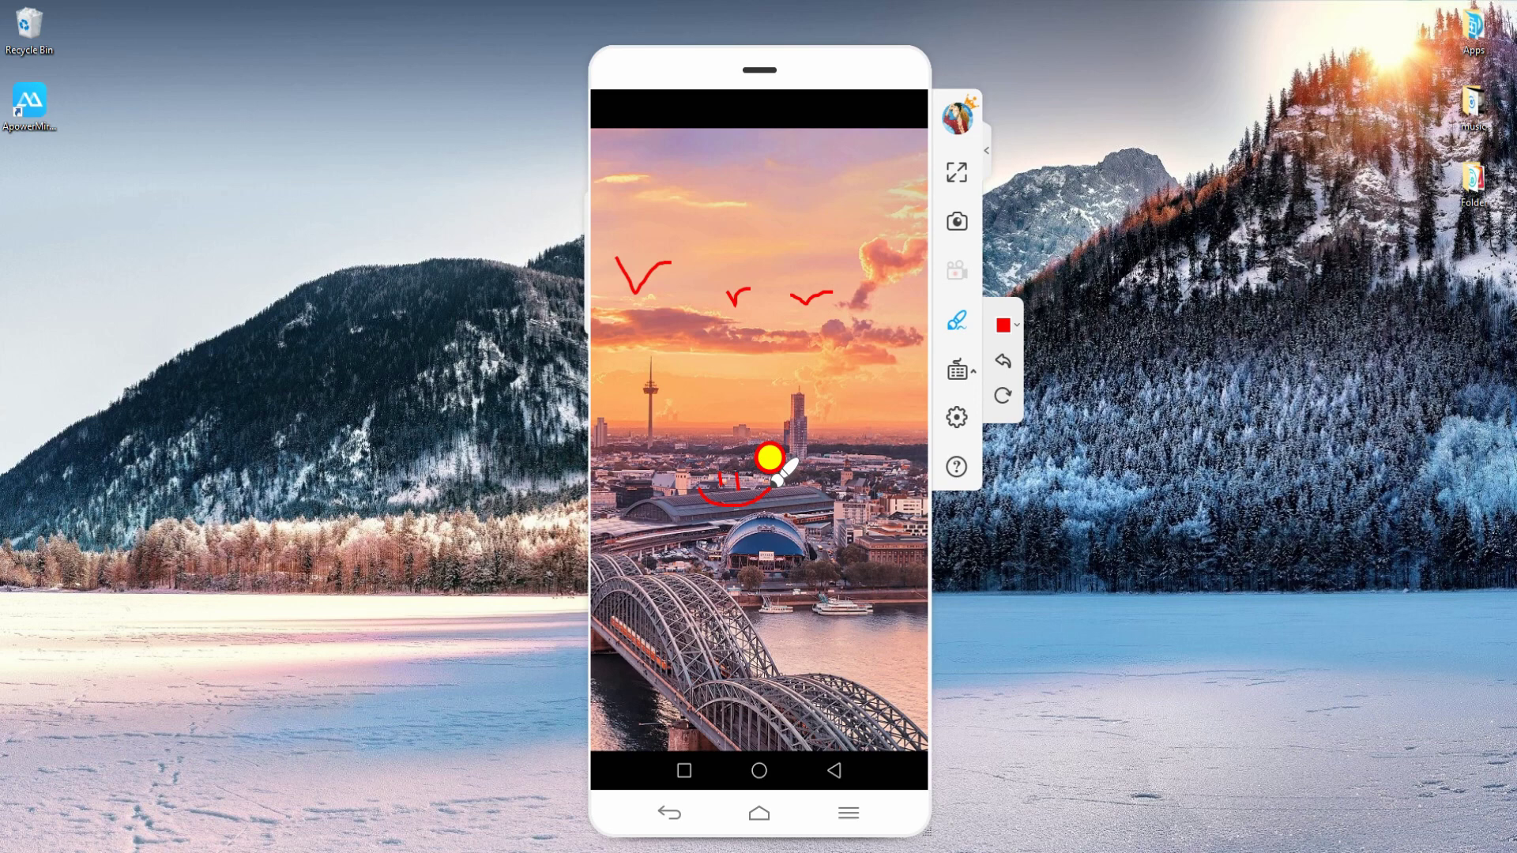
click(1003, 360)
click(1002, 396)
click(960, 322)
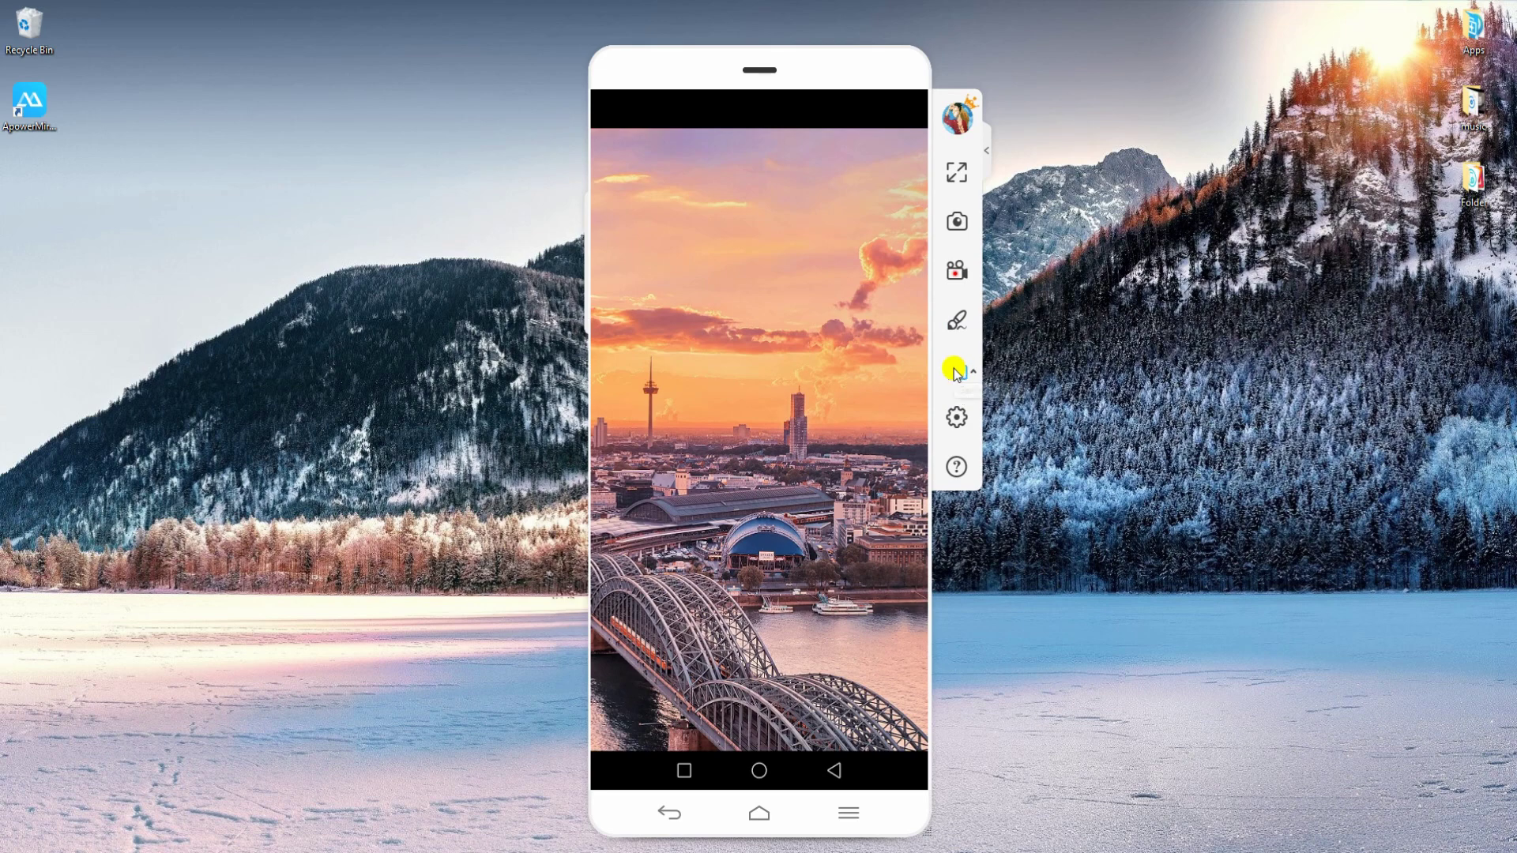
Toggle the key-mapping controls on and off, then return the phone to its home screen.
click(956, 371)
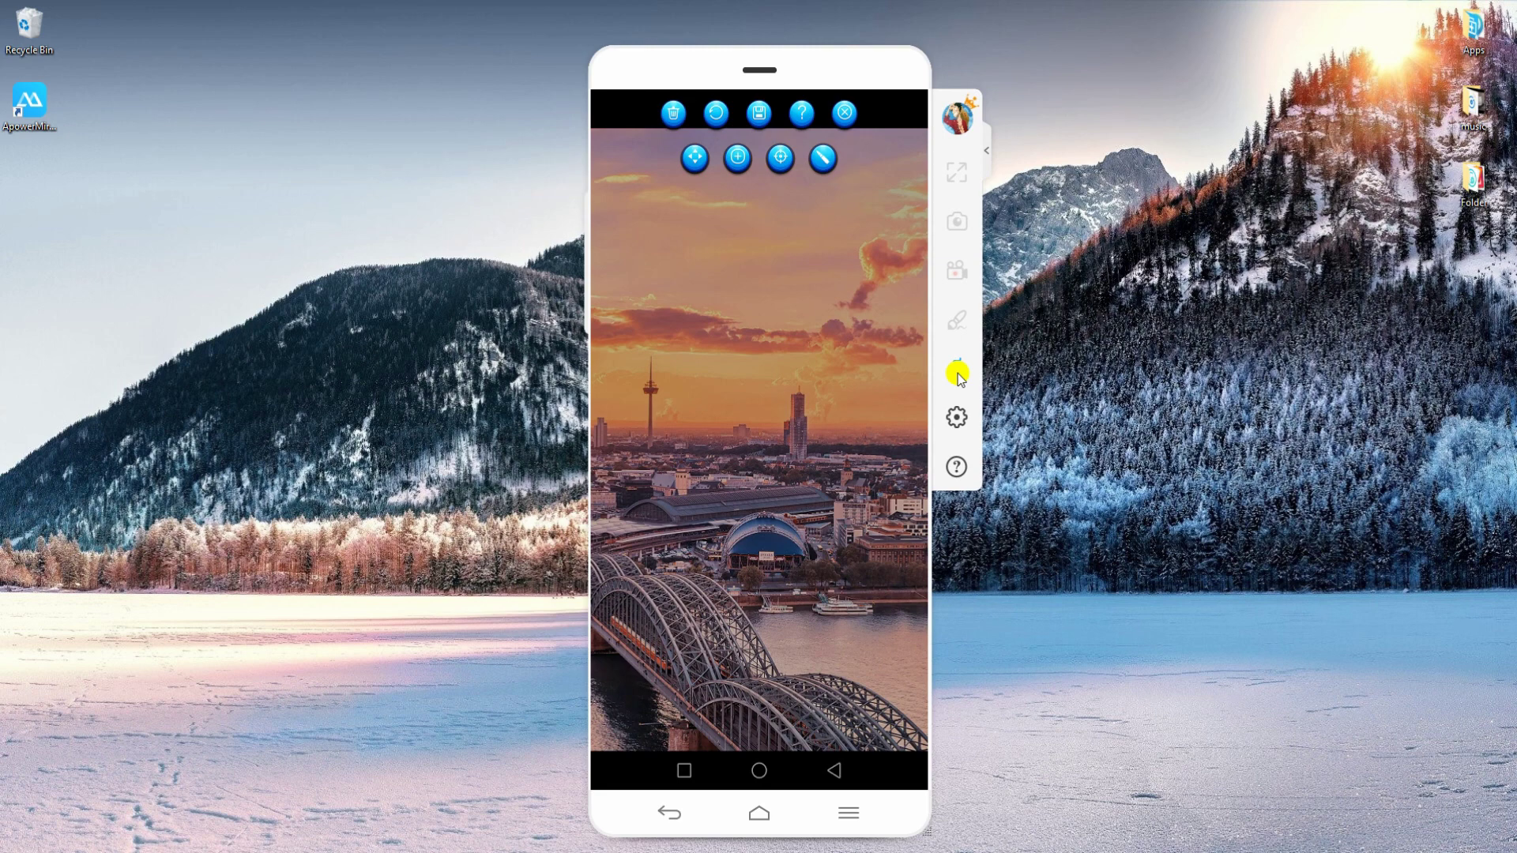
click(957, 373)
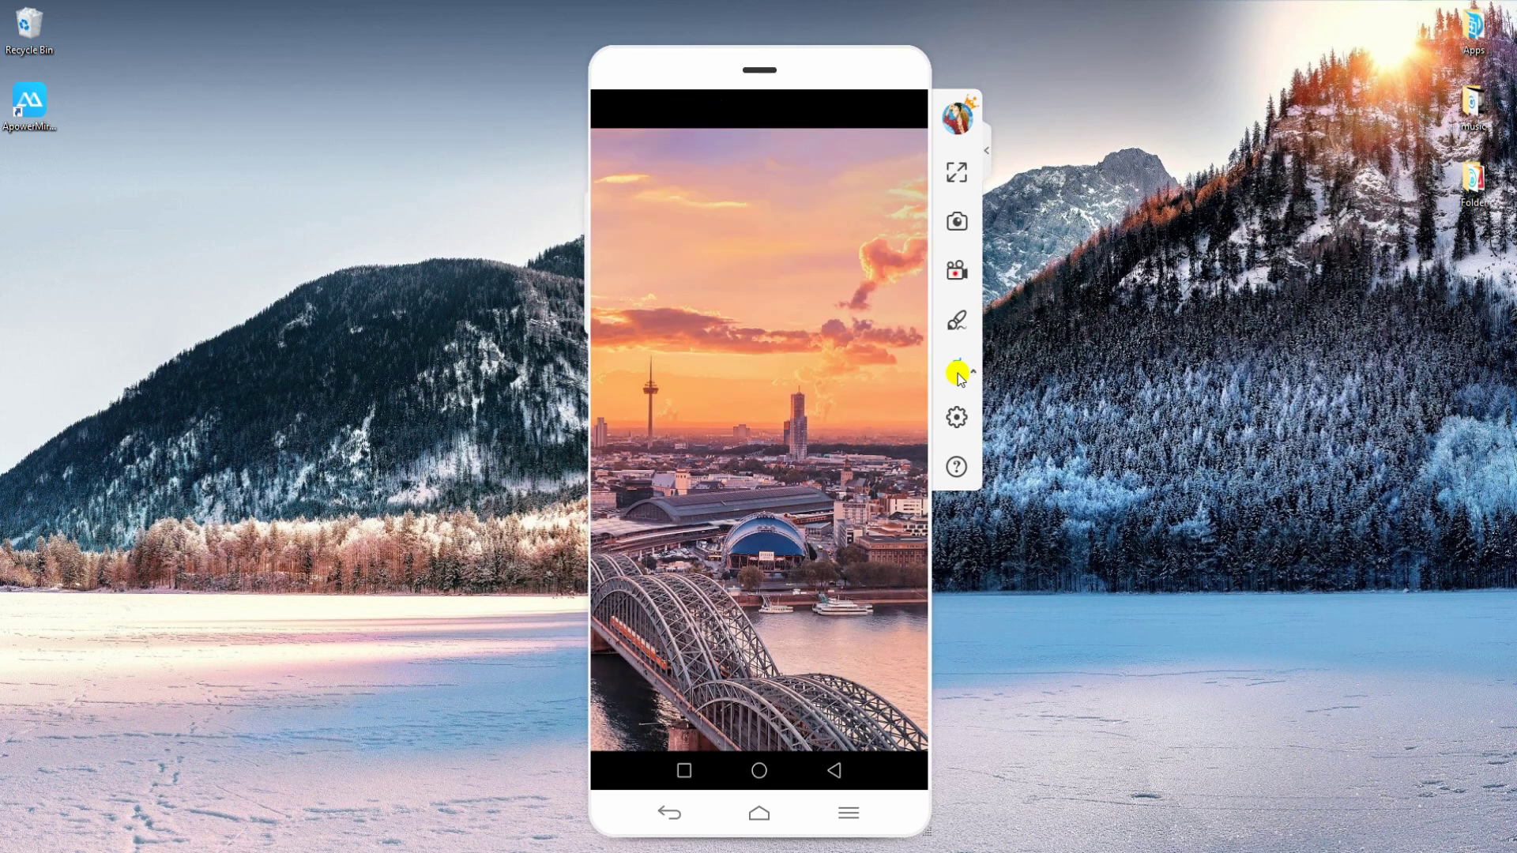
click(833, 770)
click(833, 770)
click(833, 770)
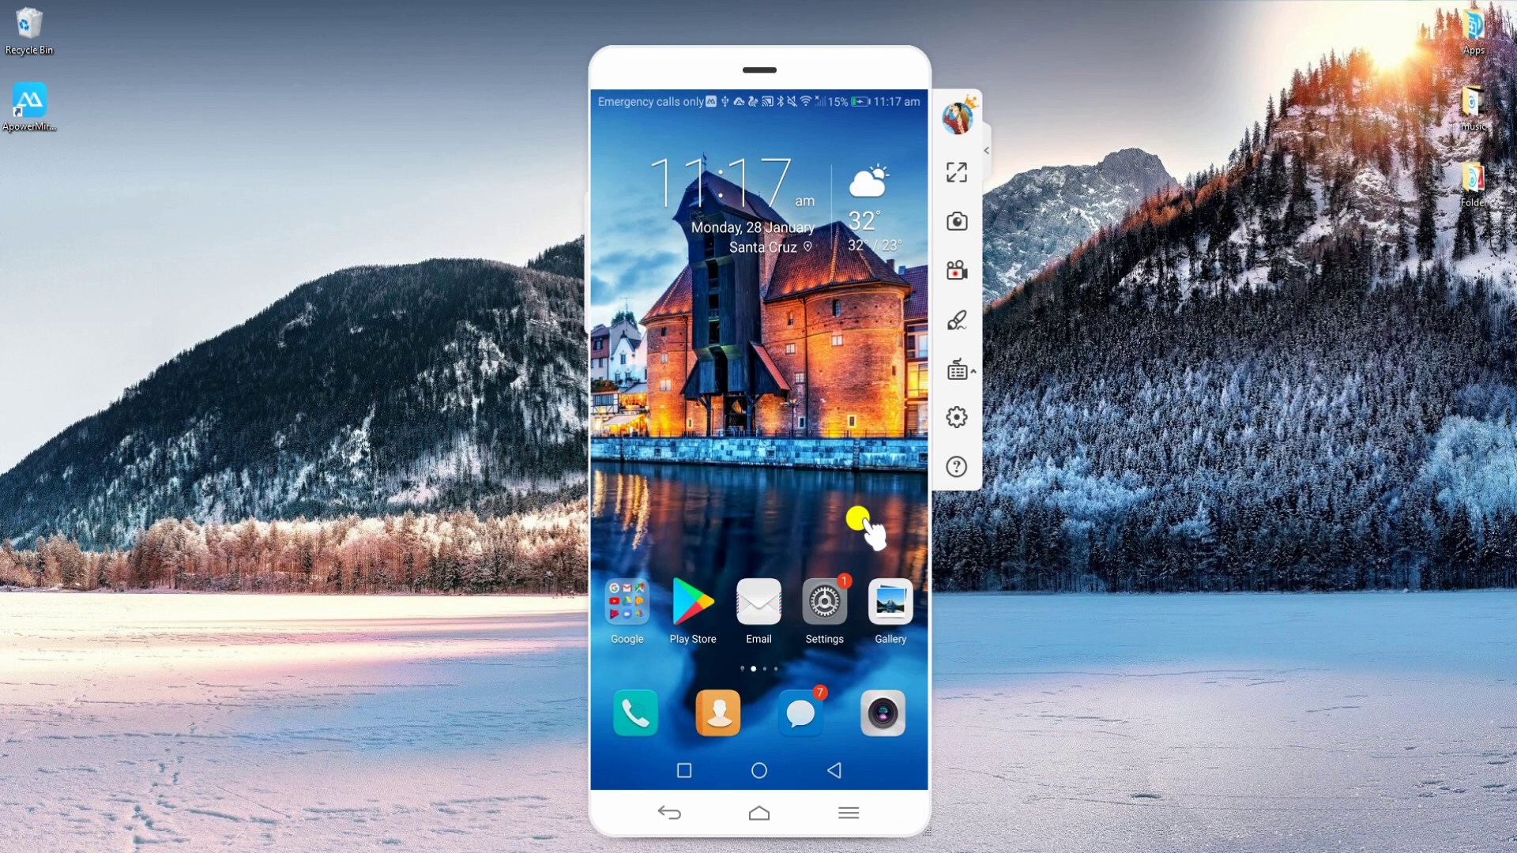
Swipe to the home page holding ApowerMirror and open the app on the phone.
drag(886, 508, 541, 518)
drag(886, 600, 595, 568)
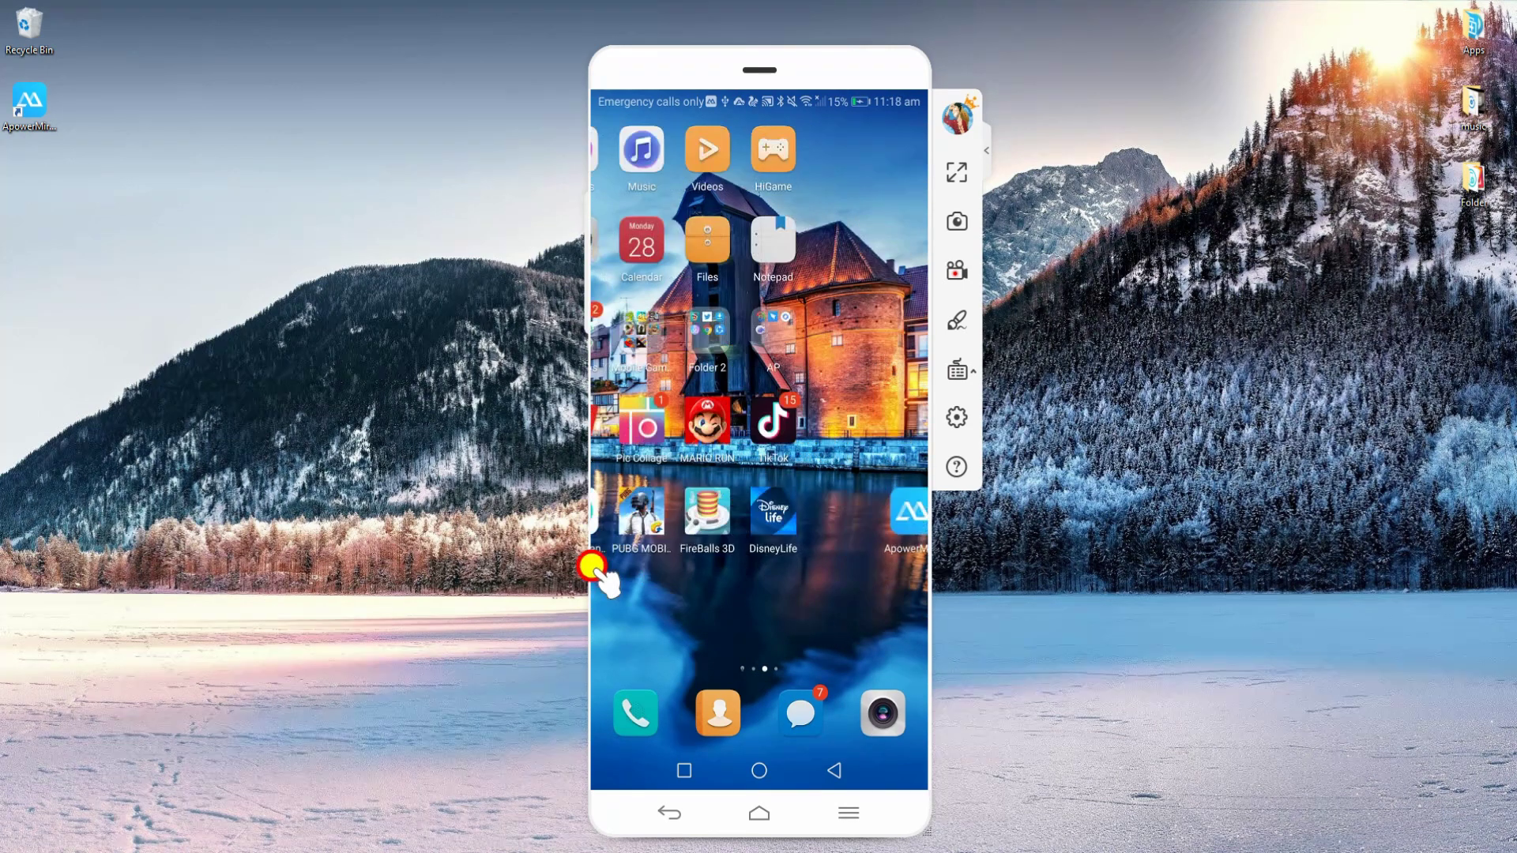
click(692, 518)
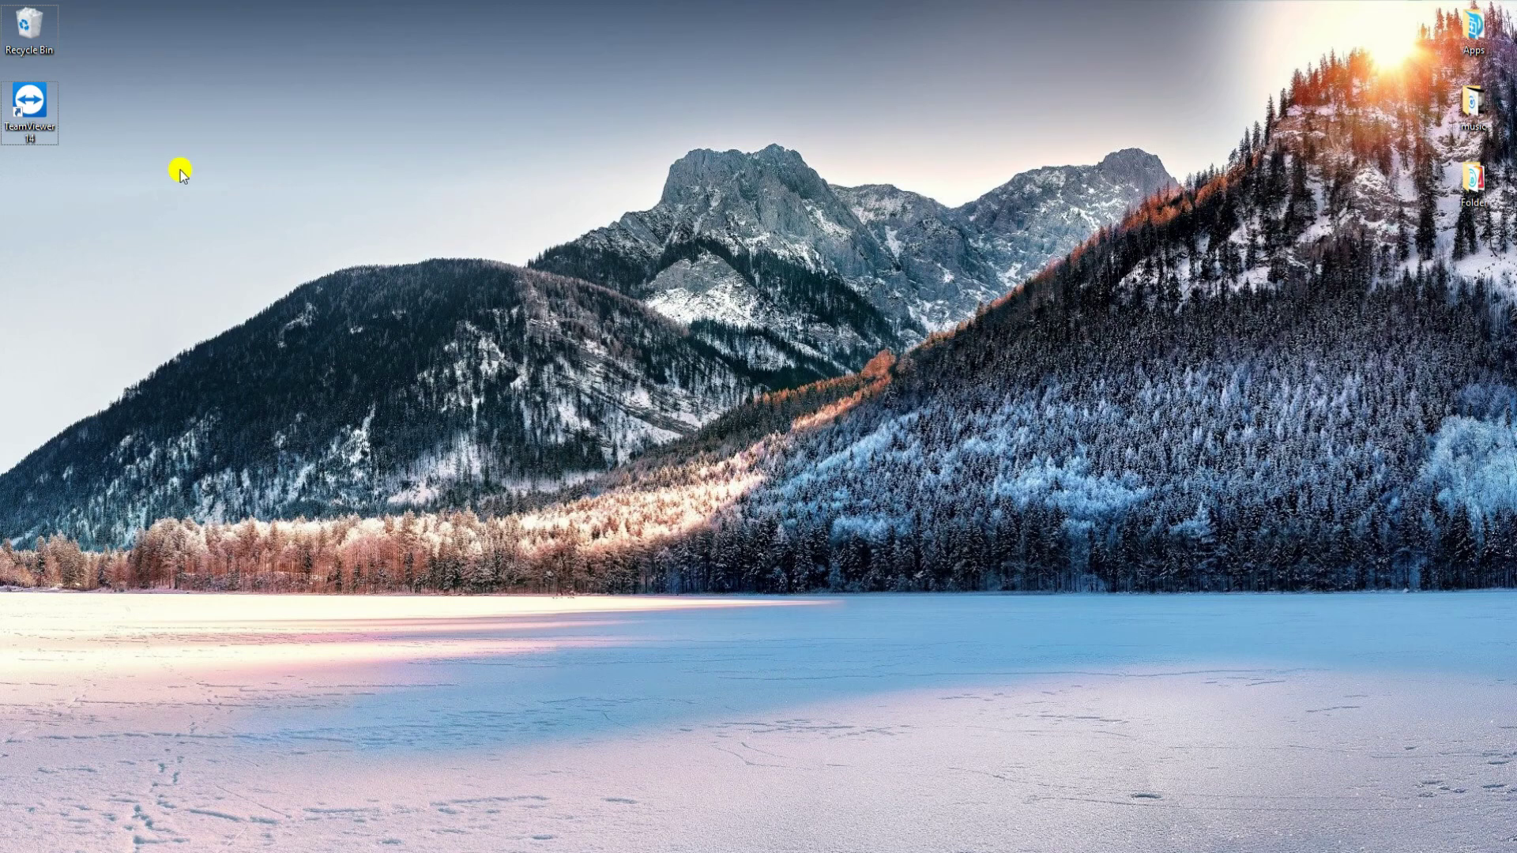
Launch TeamViewer 14 and connect to the phone's QuickSupport ID as Partner ID.
double_click(18, 116)
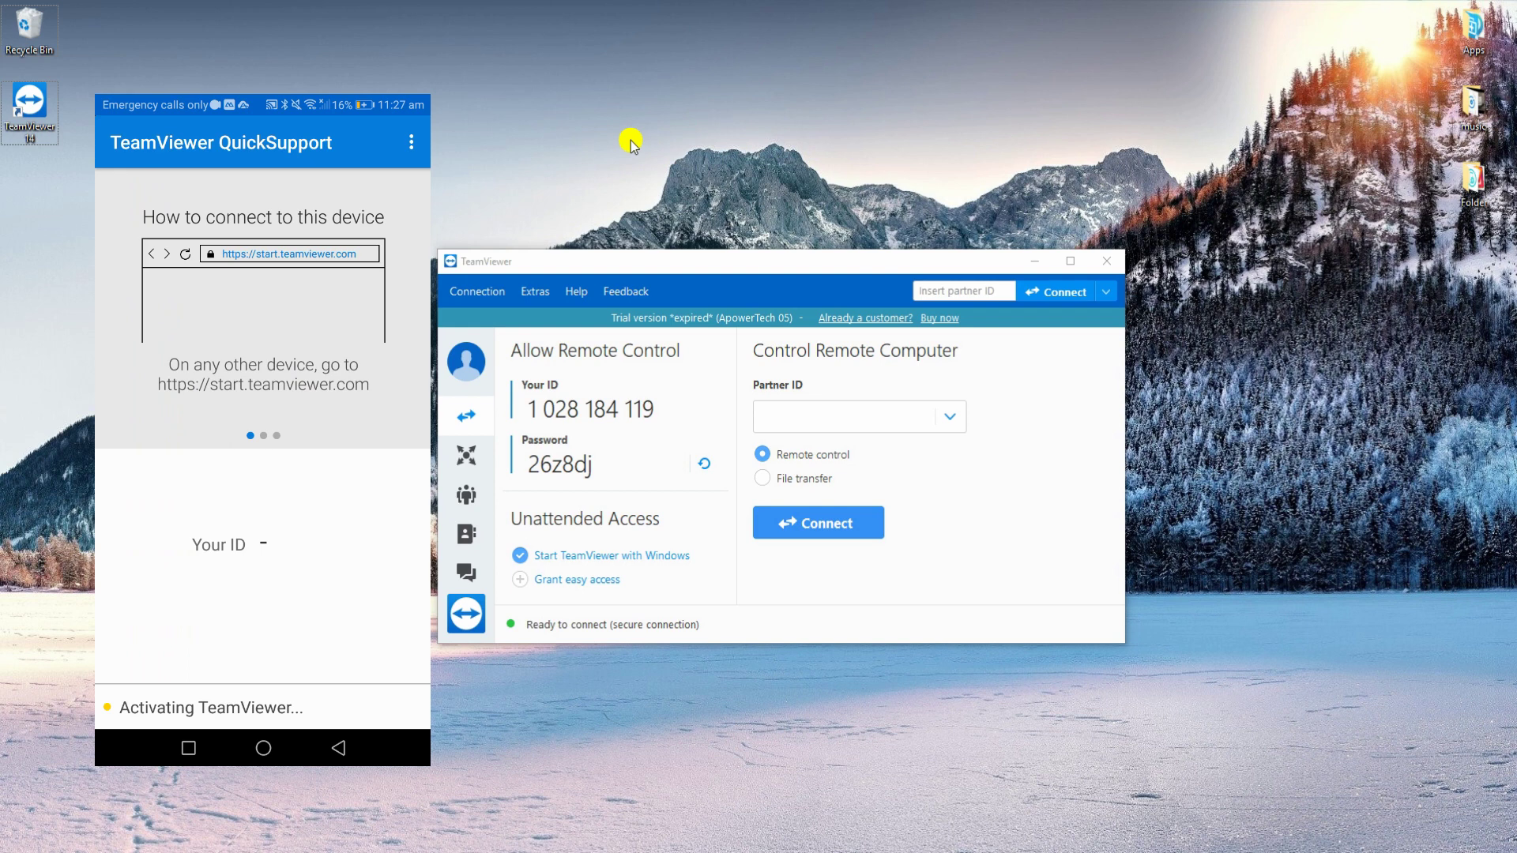
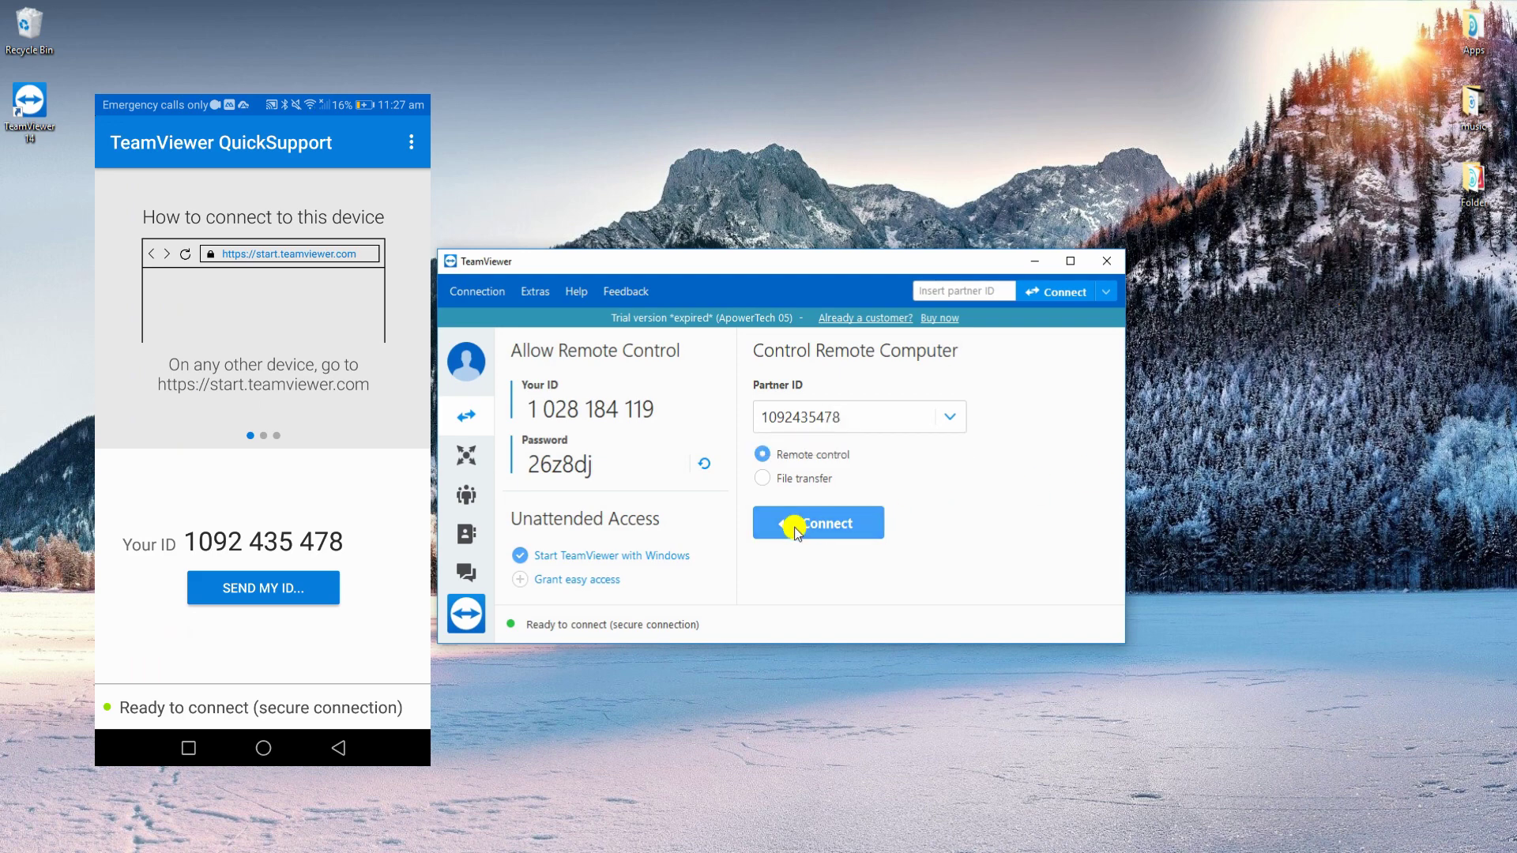
click(790, 523)
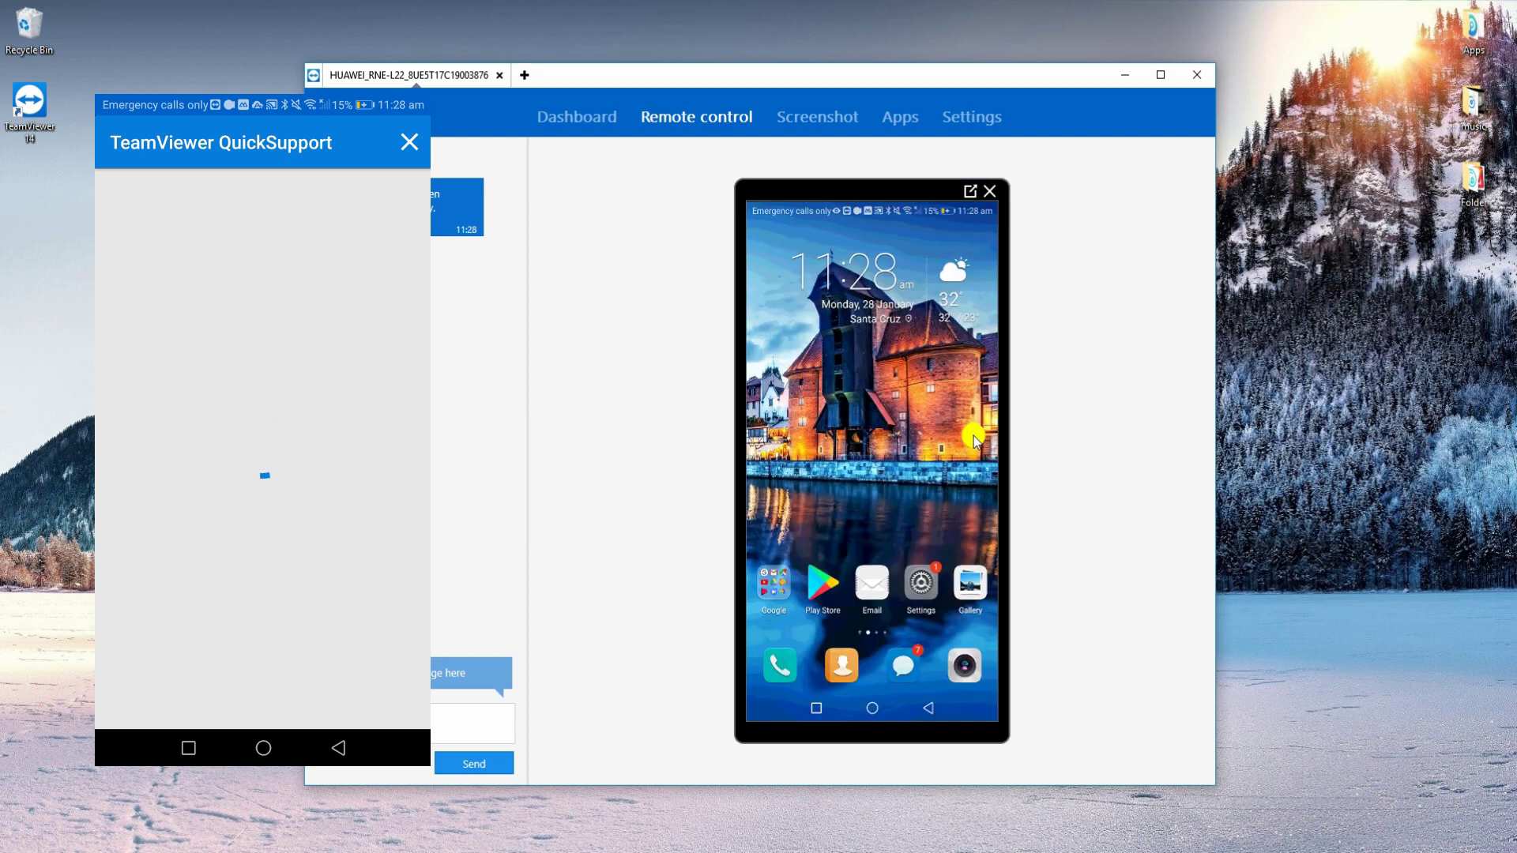
Open FireBalls 3D from the remote phone's apps page and play a couple of rounds.
drag(934, 461, 690, 471)
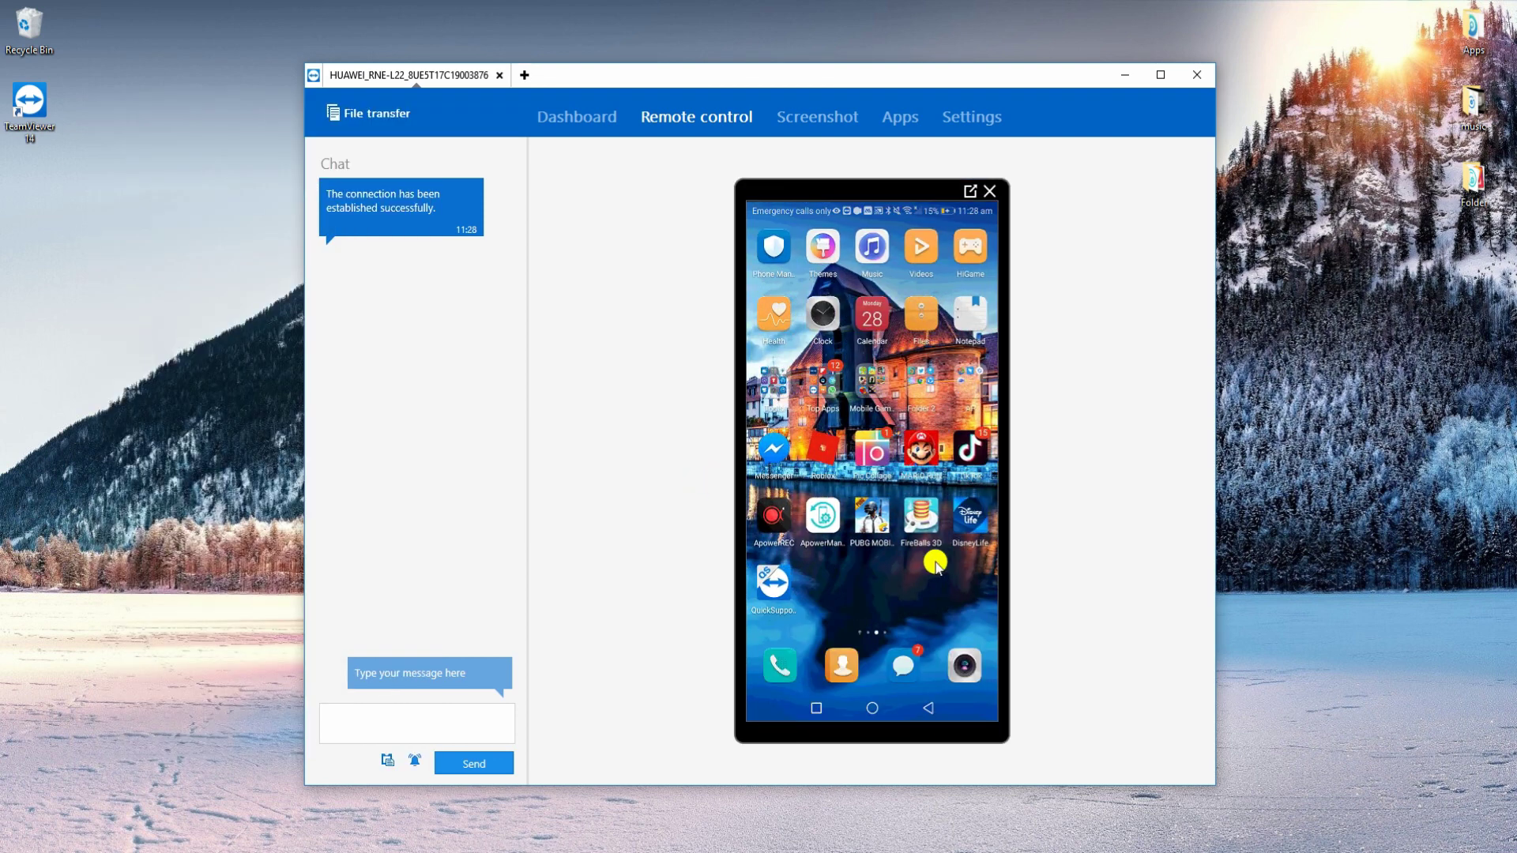
click(923, 522)
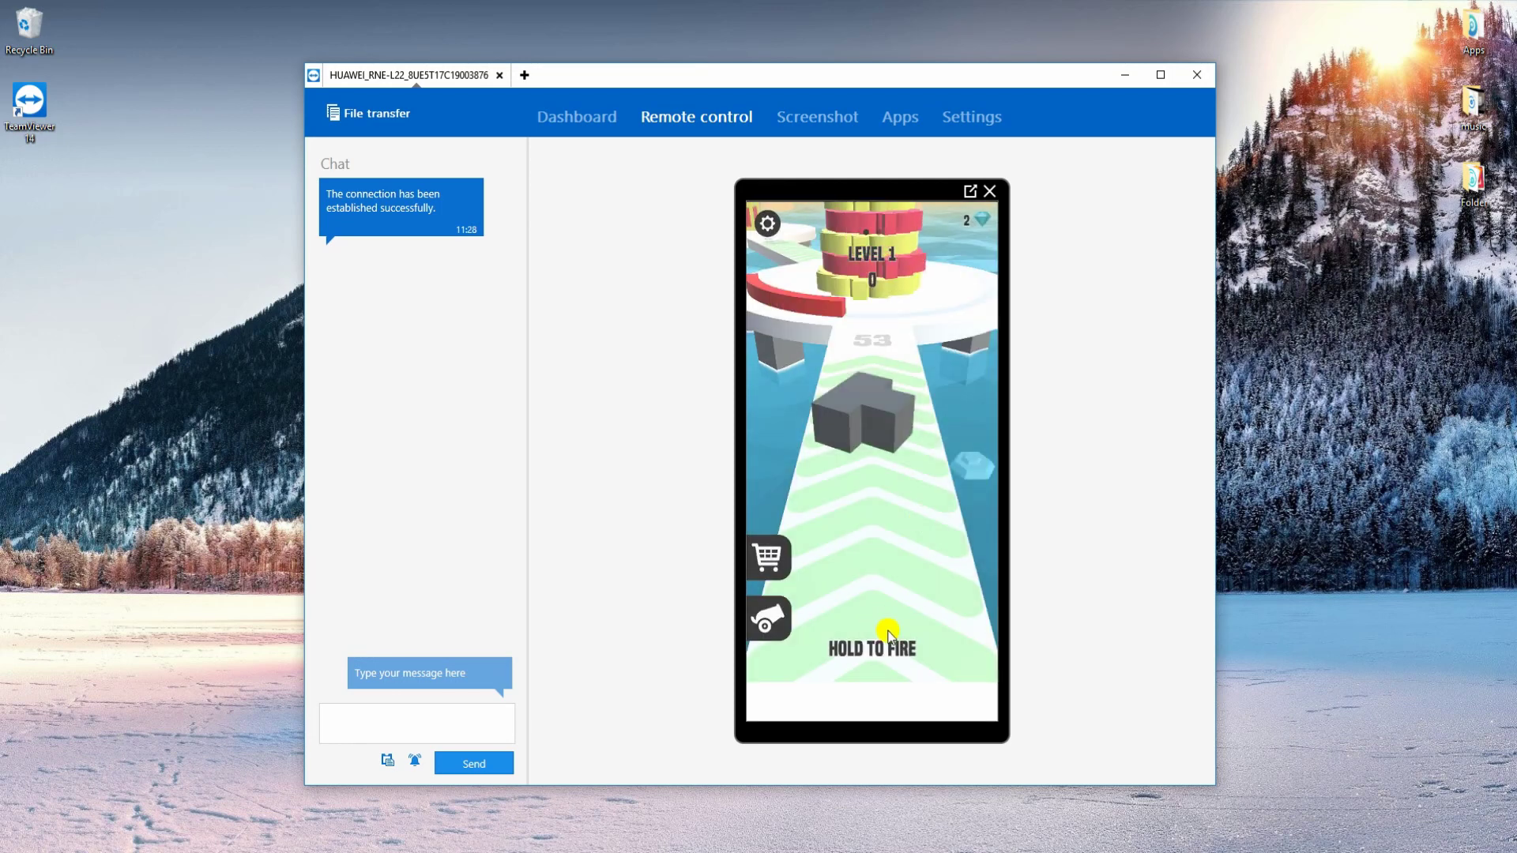
click(875, 616)
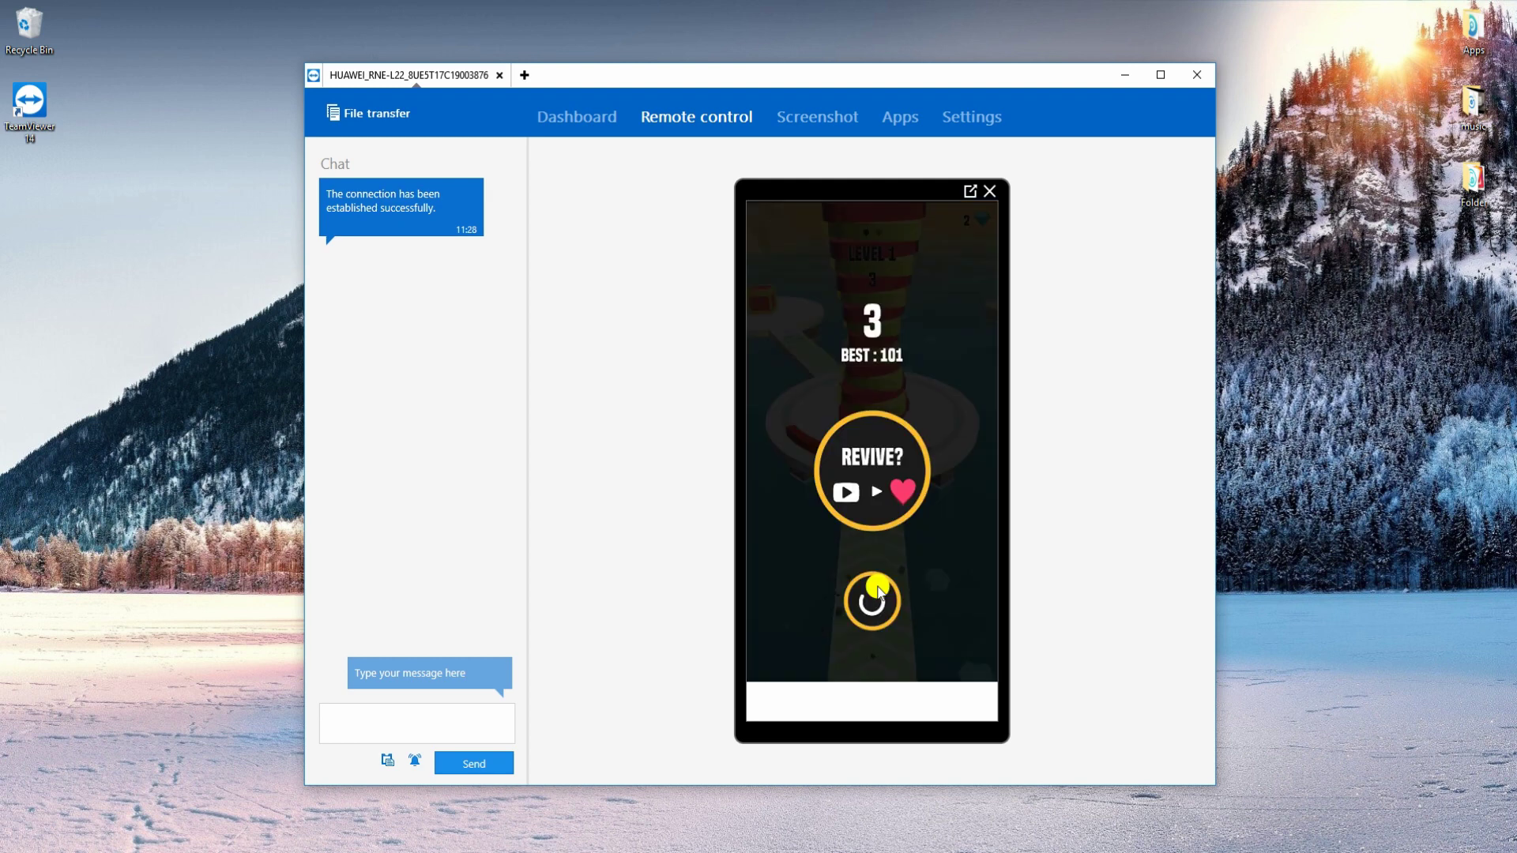
click(874, 602)
click(874, 601)
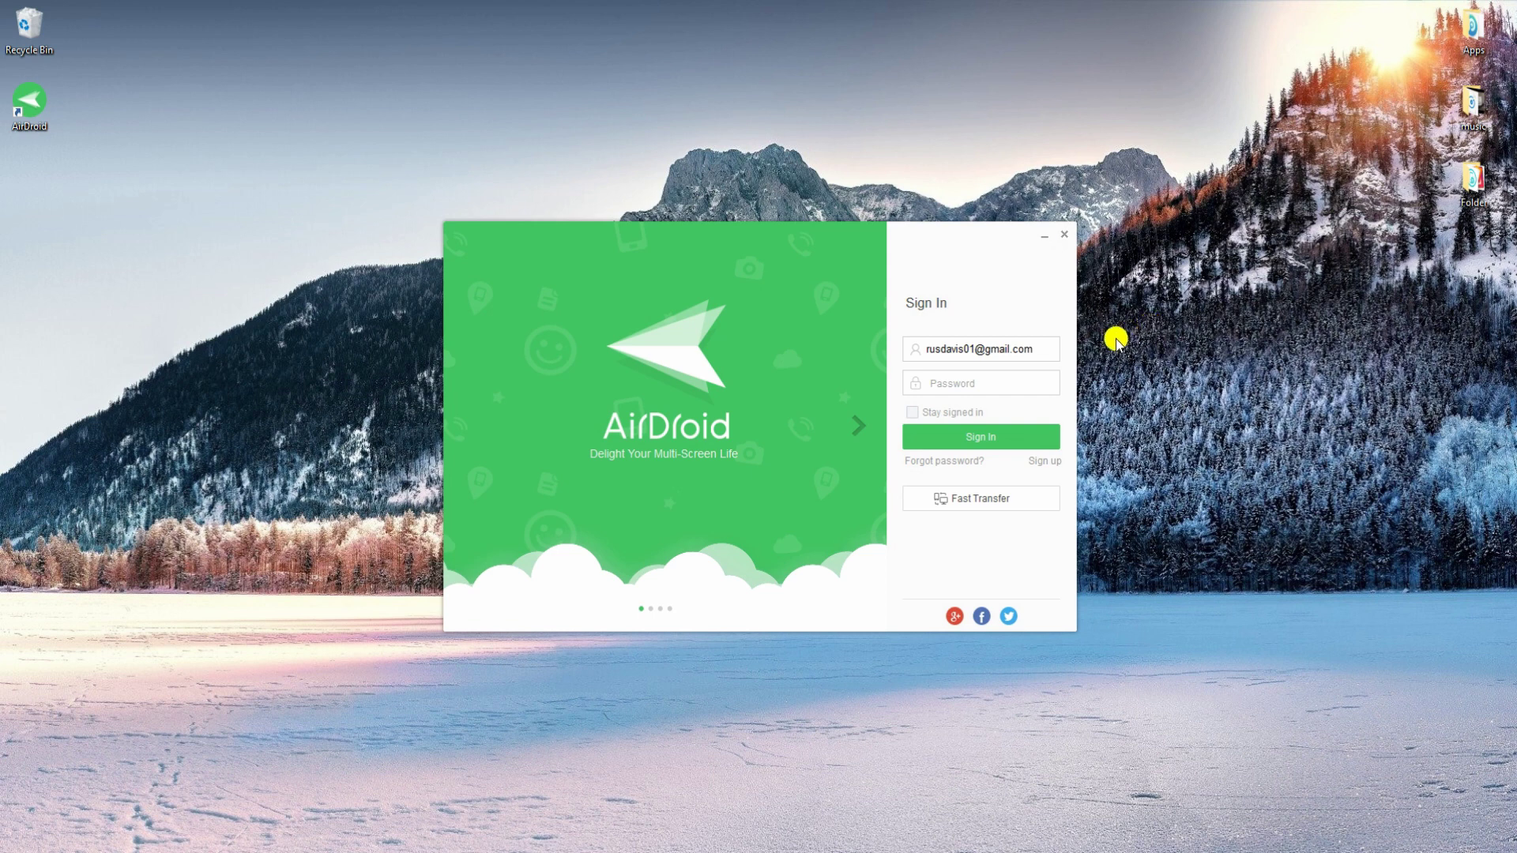
Enter the account password in AirDroid's sign-in window and sign in.
click(1027, 380)
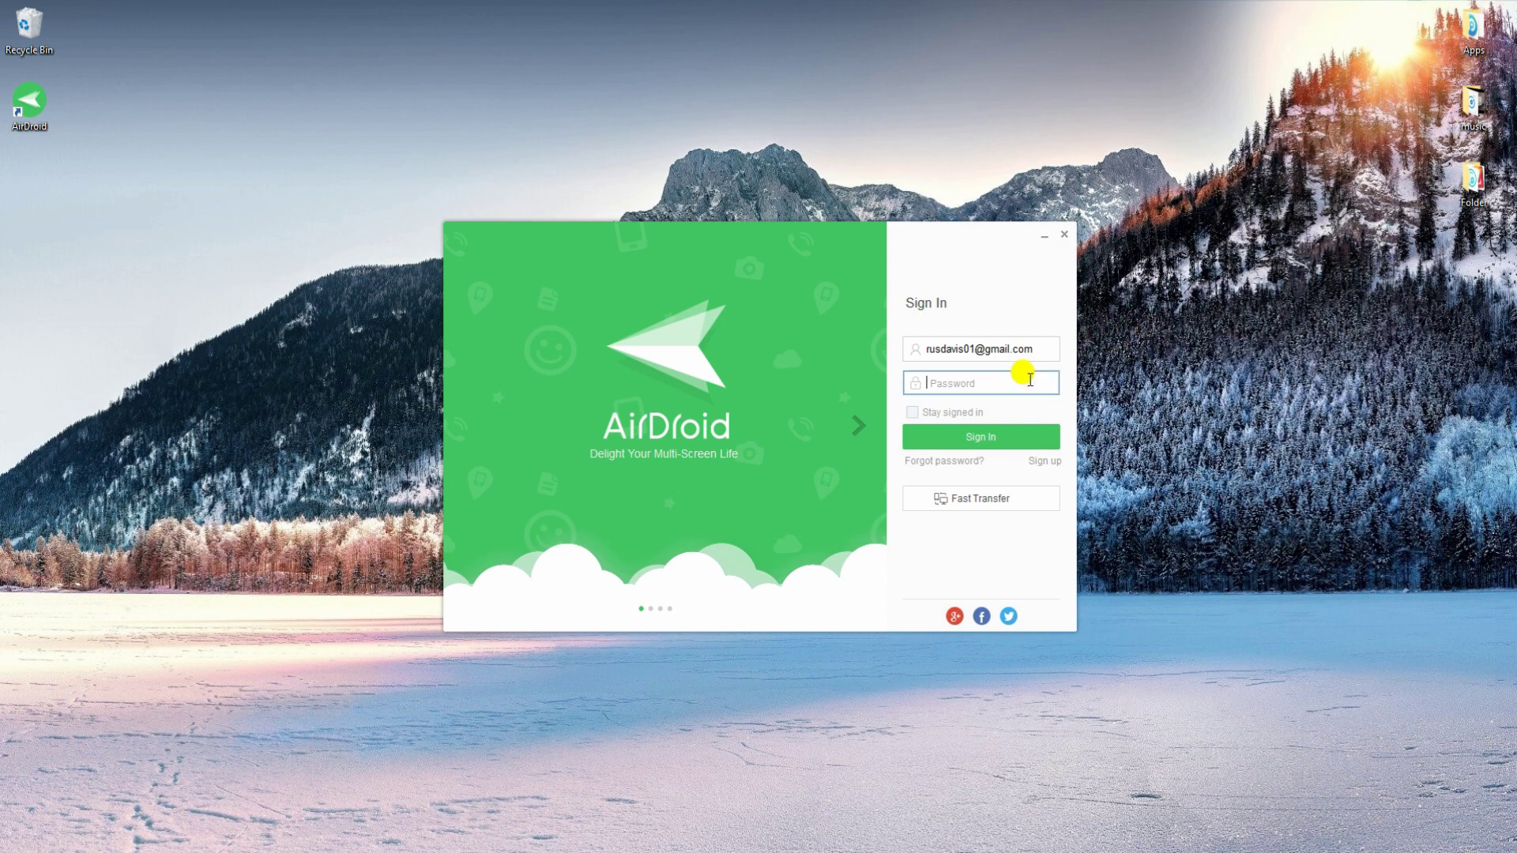
text(•••)
key(Return)
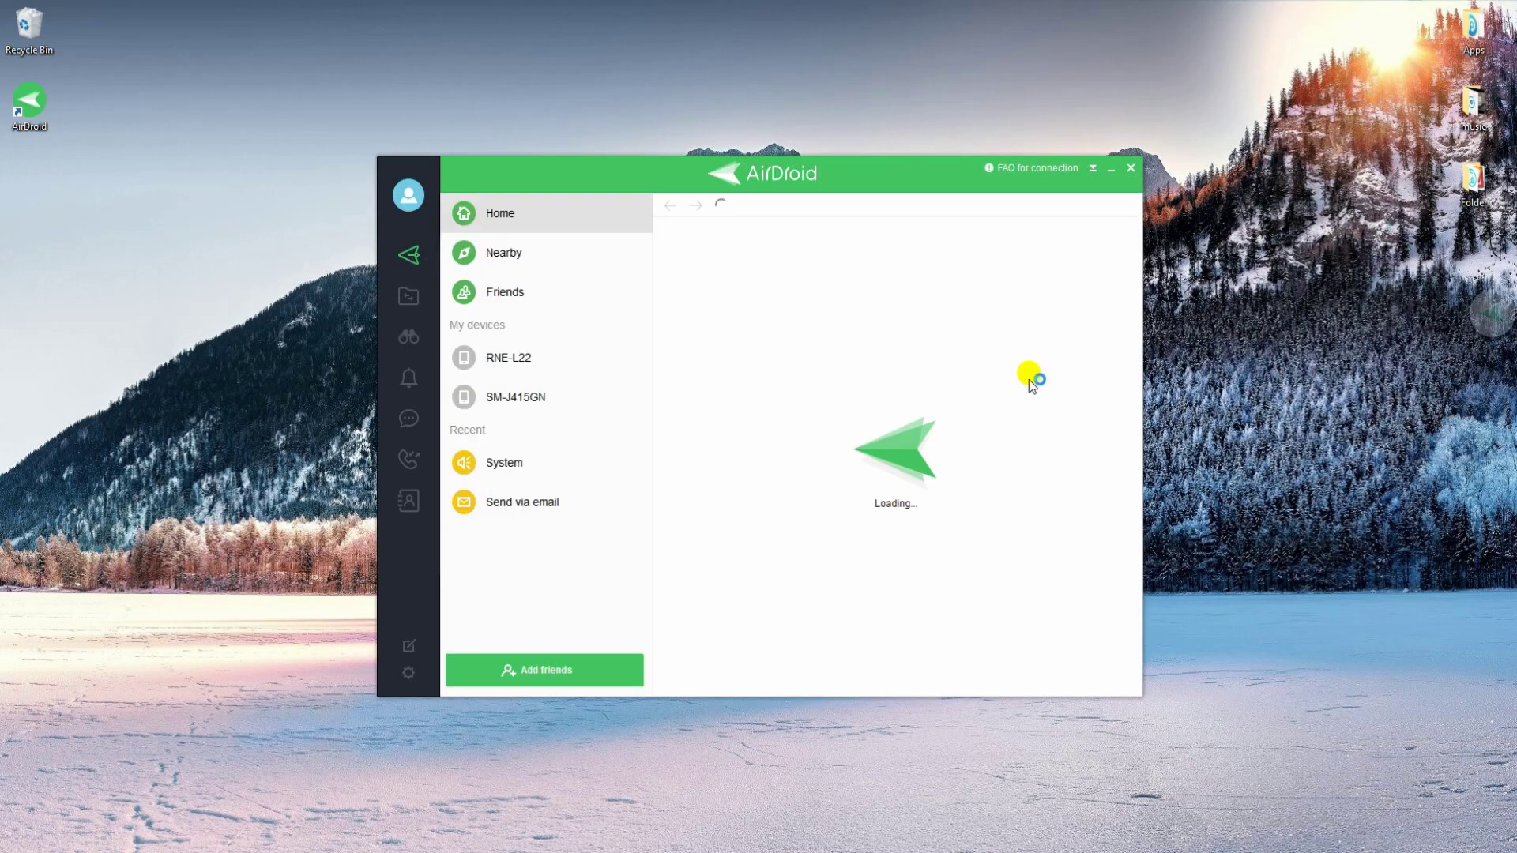
Open the remote tools for the RNE-L22 phone and start View Only Mode.
click(410, 337)
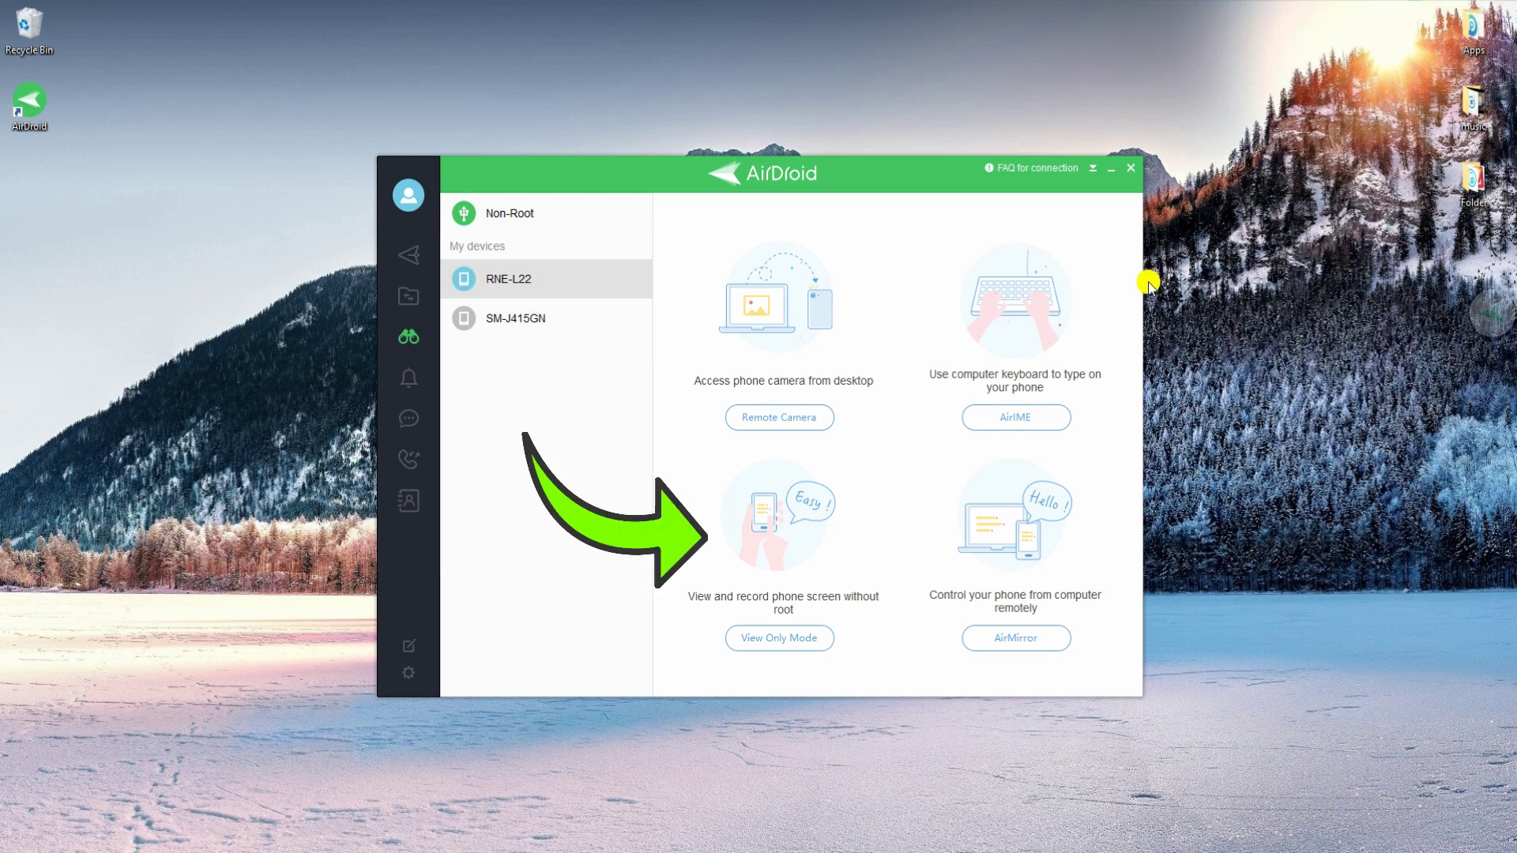
click(793, 639)
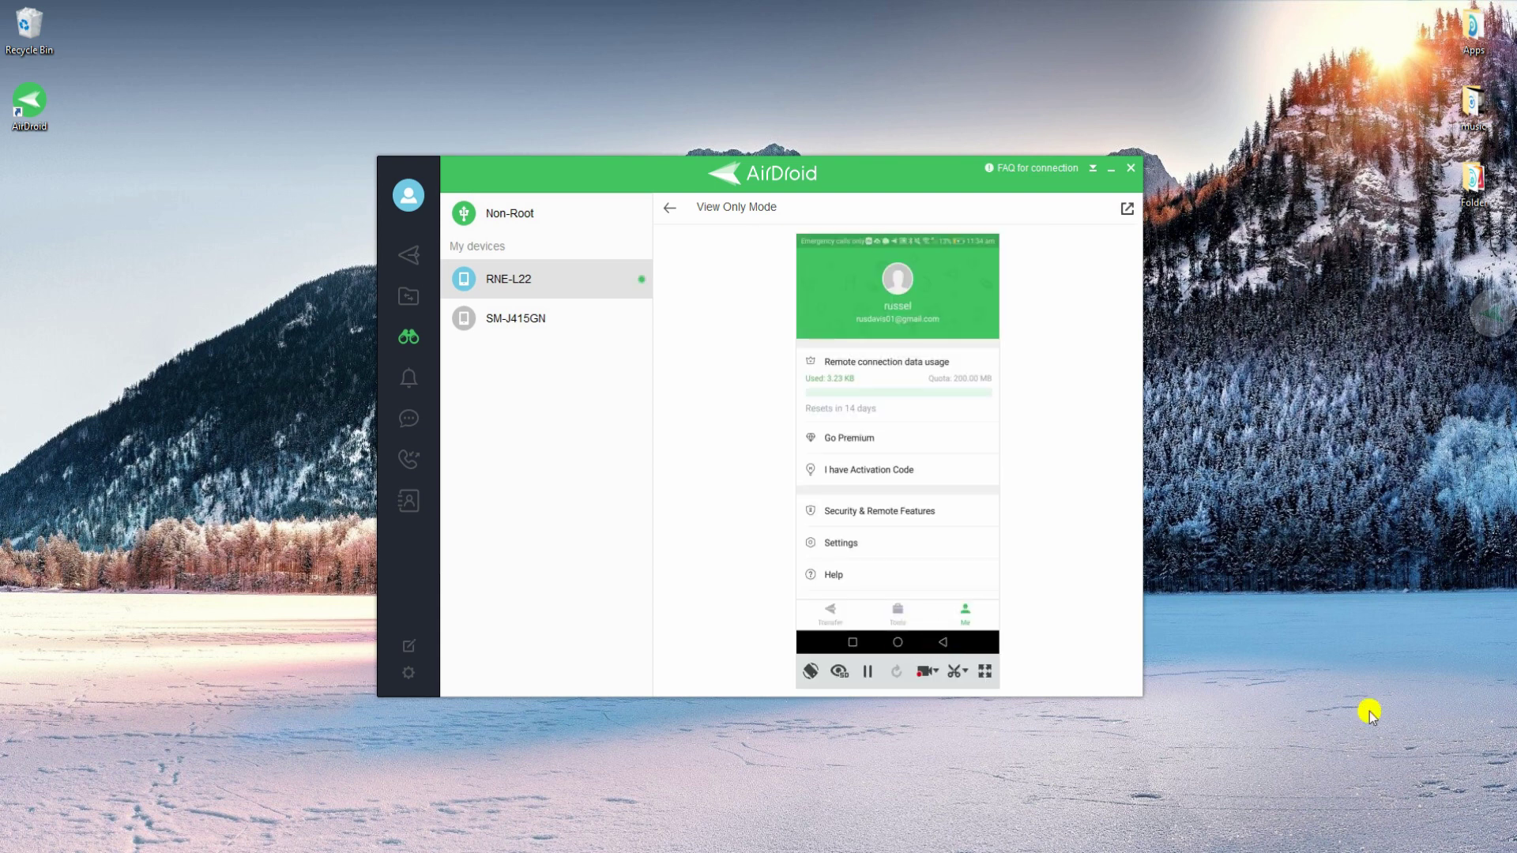
Switch the RNE-L22 View Only Mode phone view to full screen.
click(984, 672)
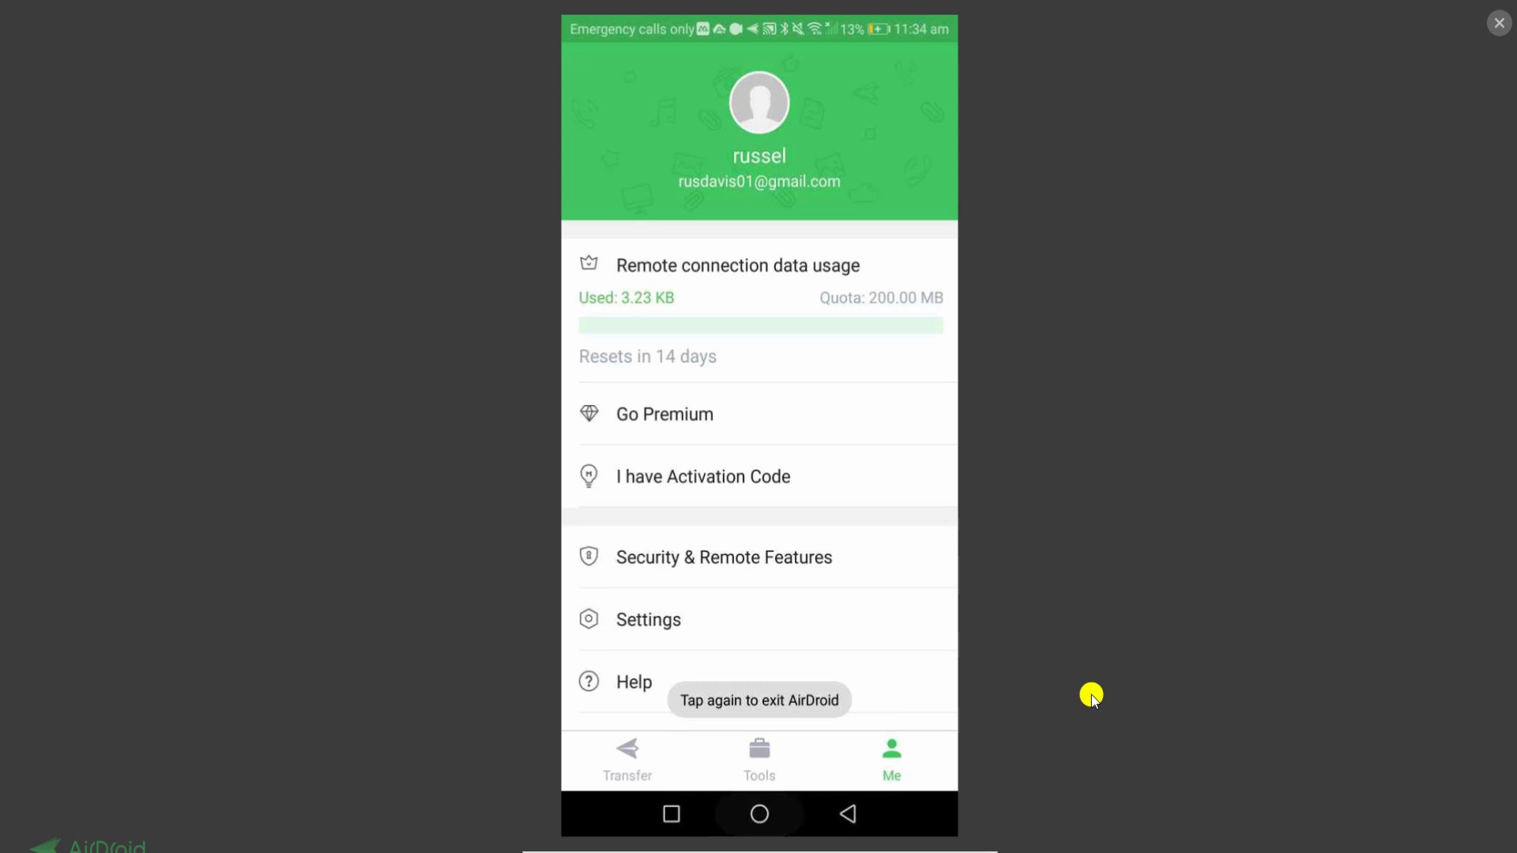